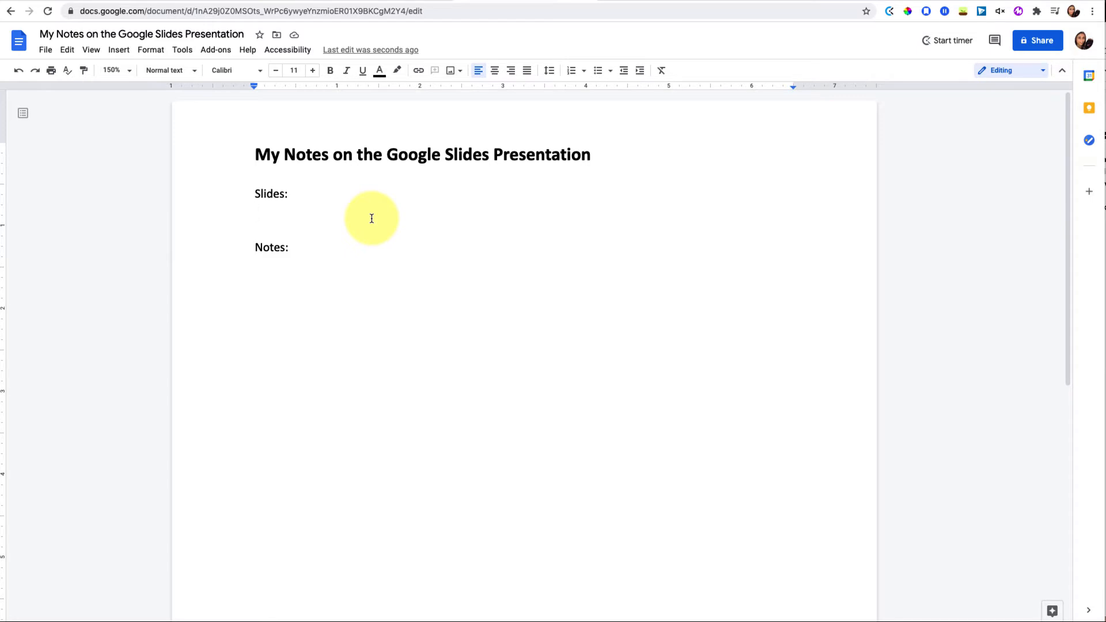
Start a bullet under Slides: and bring up the 'Kami Module, Summer 2021 PD' deck
{"action": "key", "text": "ctrl+shift+8"}
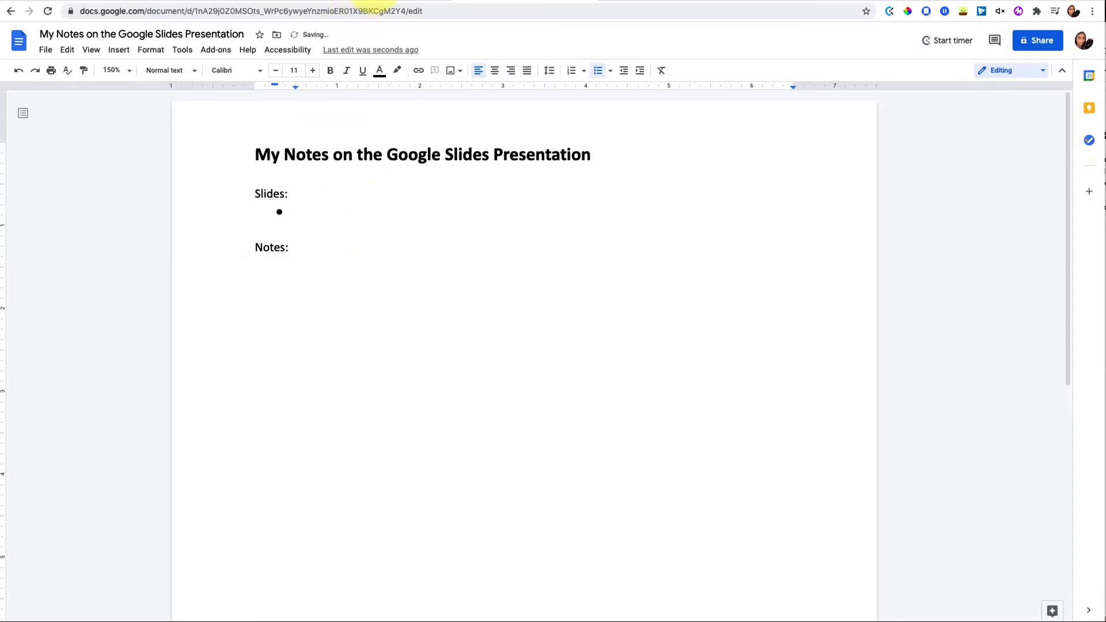
{"action": "left_click", "coordinate": [374, 0]}
{"action": "left_click", "coordinate": [76, 121]}
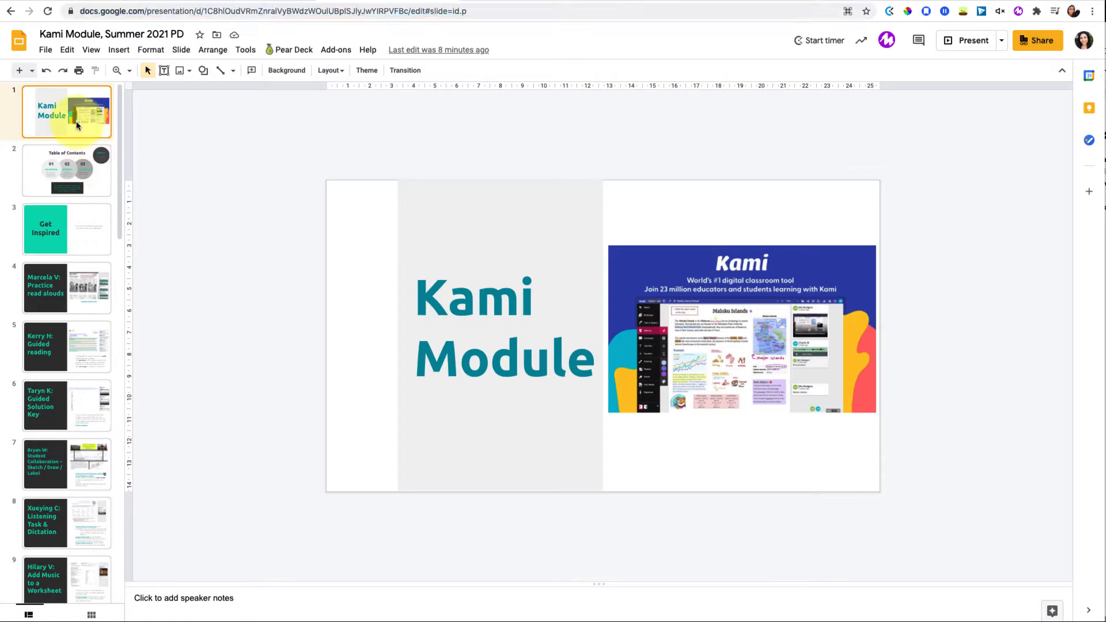
Copy the Kami Module deck's web address from the address bar and go back to the notes
{"action": "left_click", "coordinate": [271, 1]}
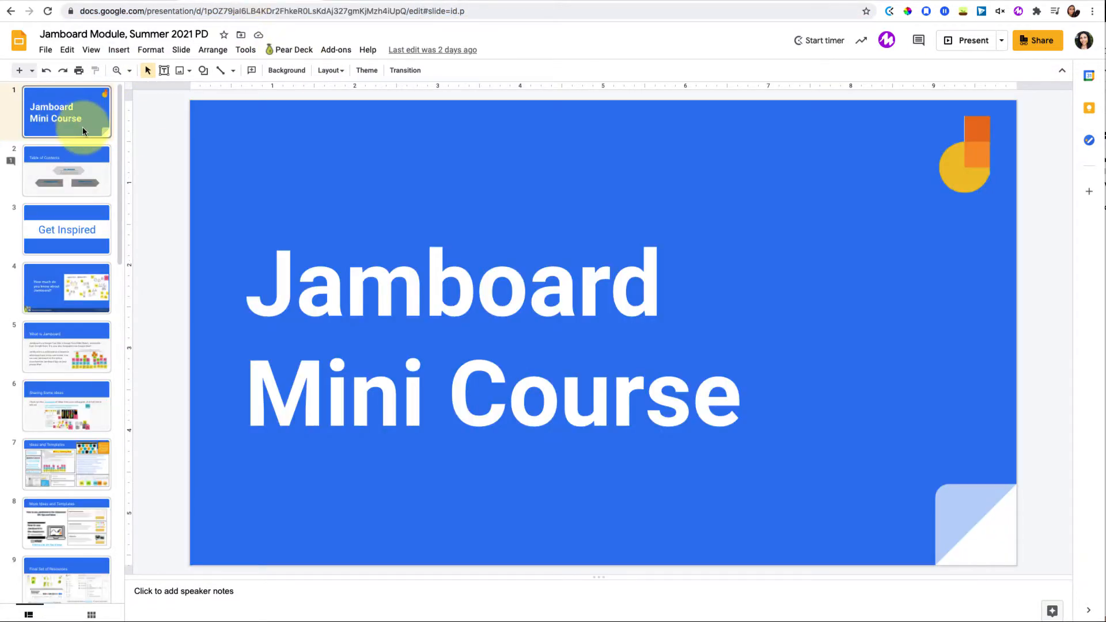
{"action": "left_click", "coordinate": [346, 1]}
{"action": "left_click", "coordinate": [533, 1]}
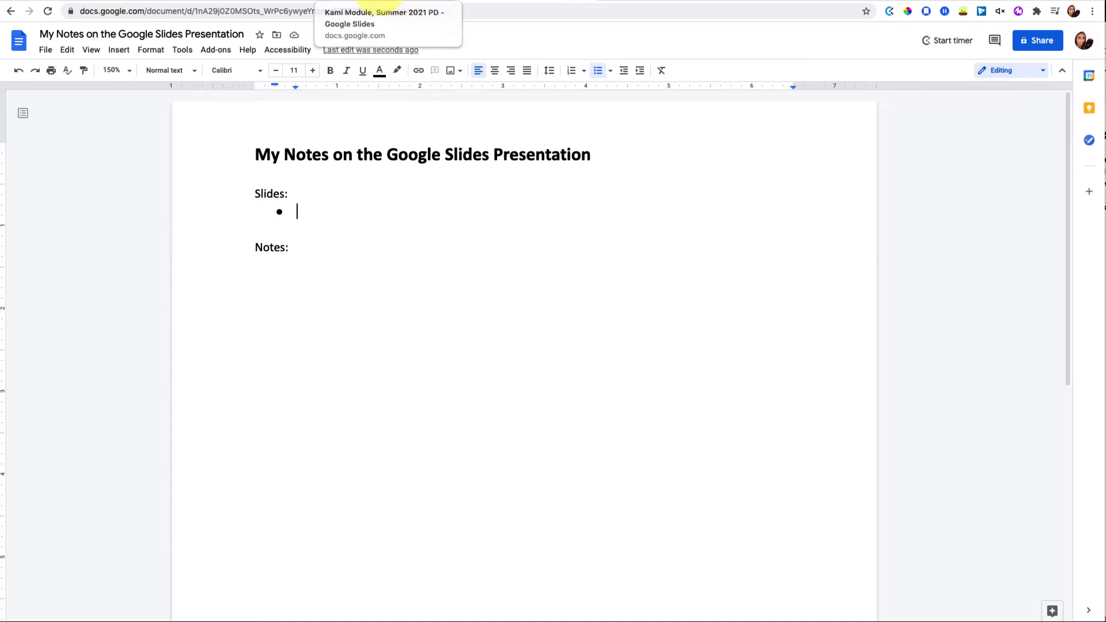
{"action": "left_click", "coordinate": [380, 5]}
{"action": "left_click", "coordinate": [397, 11]}
{"action": "key", "text": "super+c"}
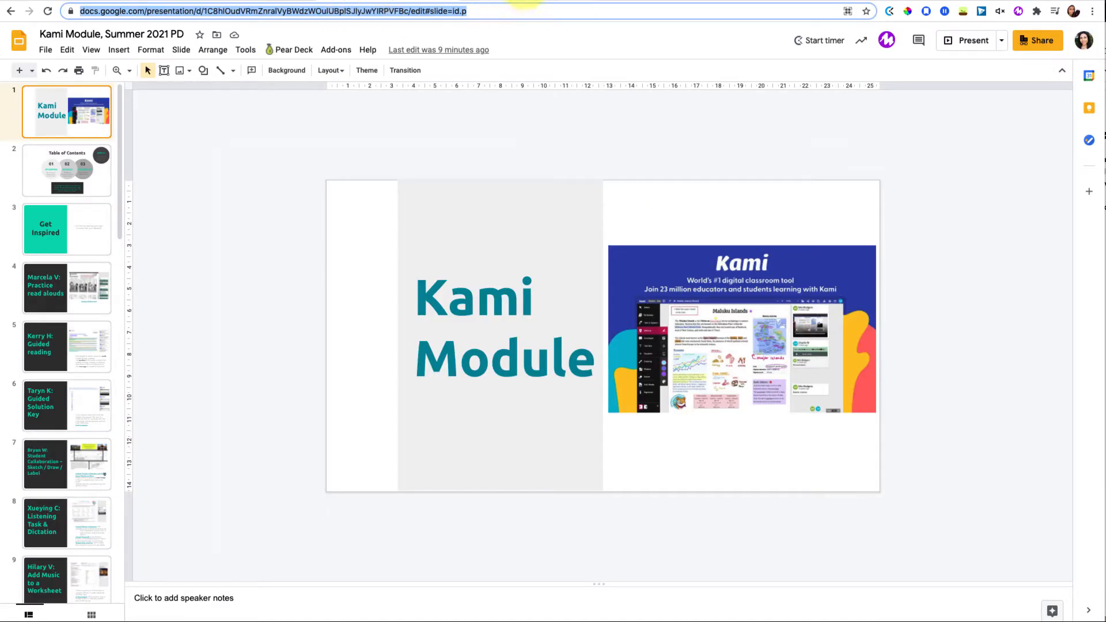
{"action": "left_click", "coordinate": [521, 5]}
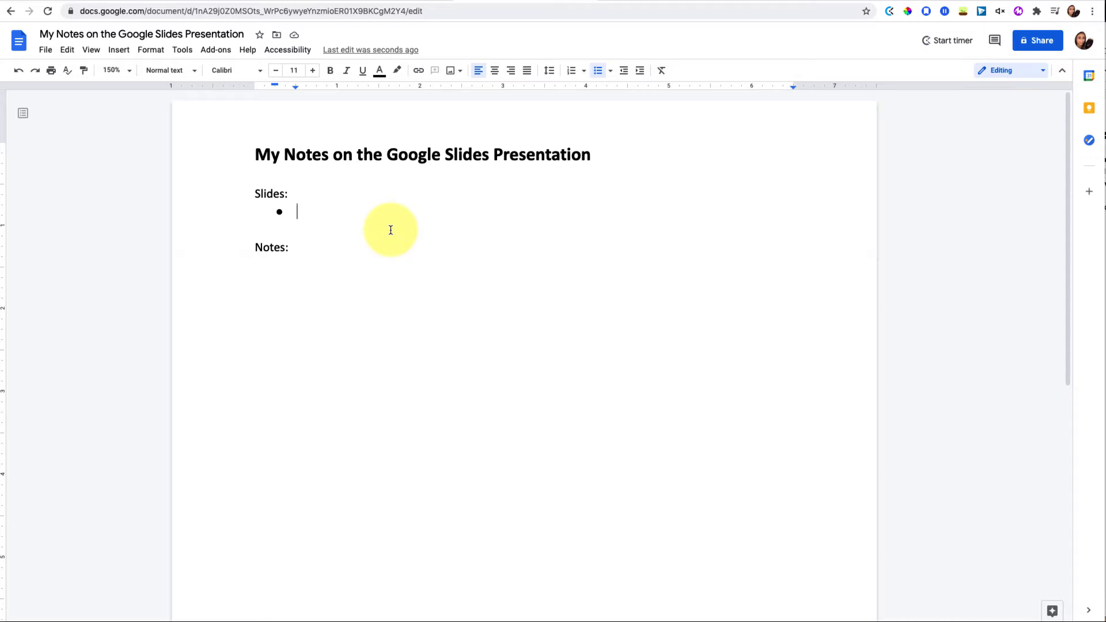
Paste the Kami Module URL into the bullet and replace it with the deck title
{"action": "key", "text": "super+v"}
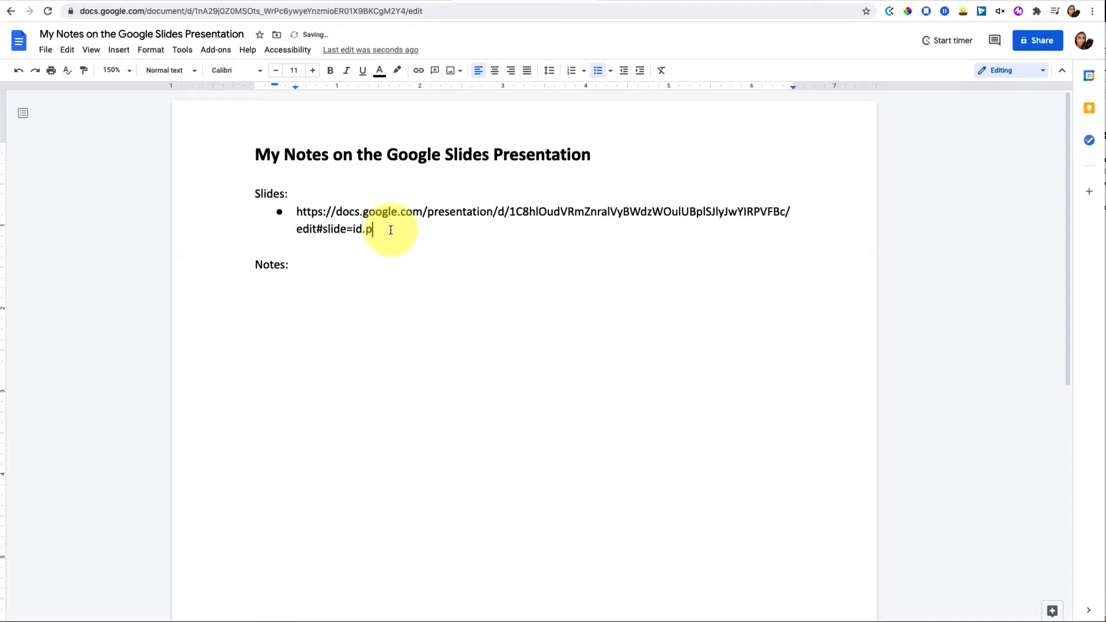
{"action": "key", "text": "Return"}
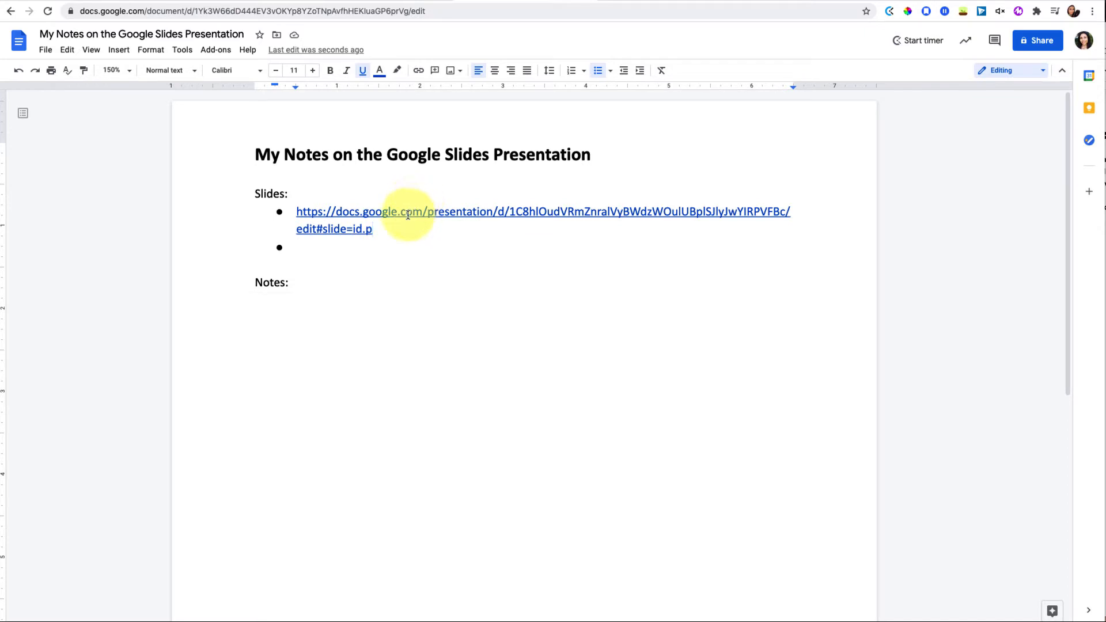
{"action": "mouse_move", "coordinate": [407, 215]}
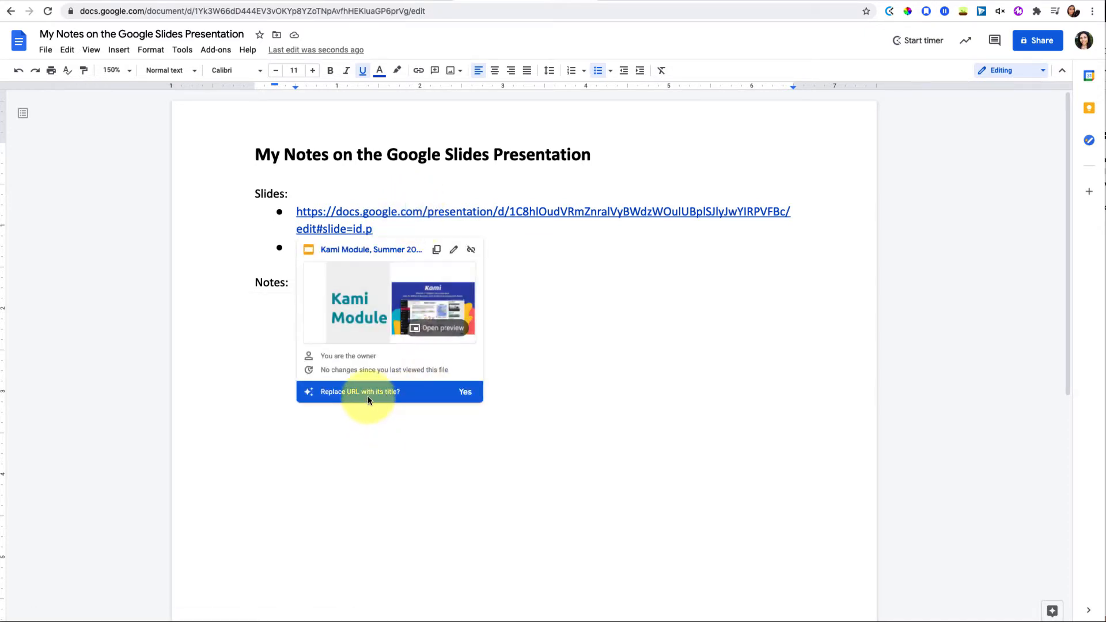
{"action": "left_click", "coordinate": [464, 394]}
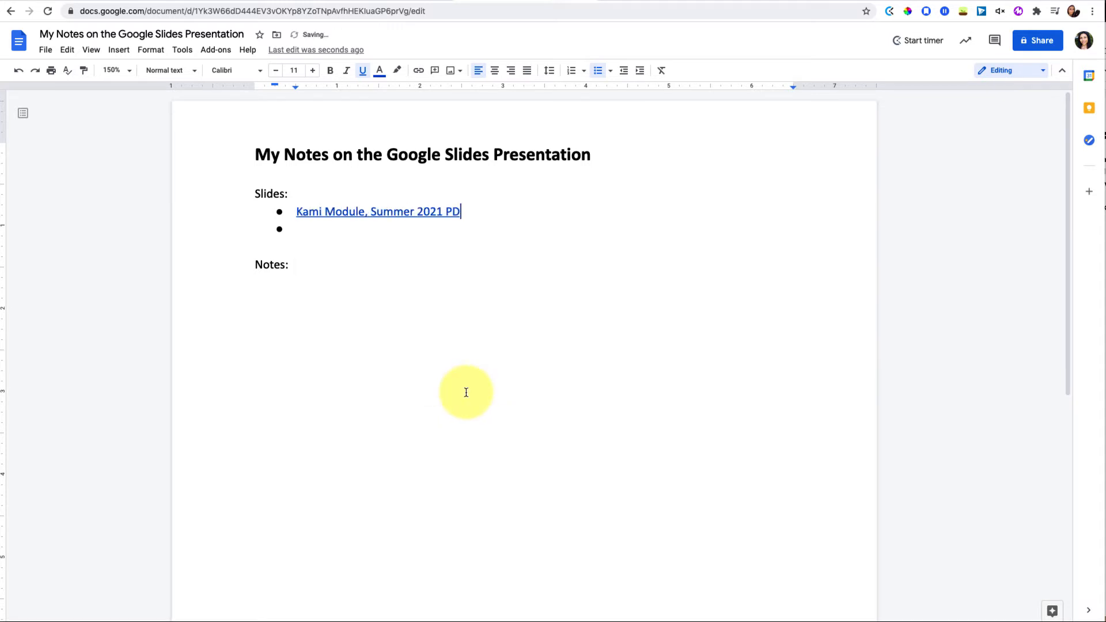
{"action": "left_click", "coordinate": [412, 235]}
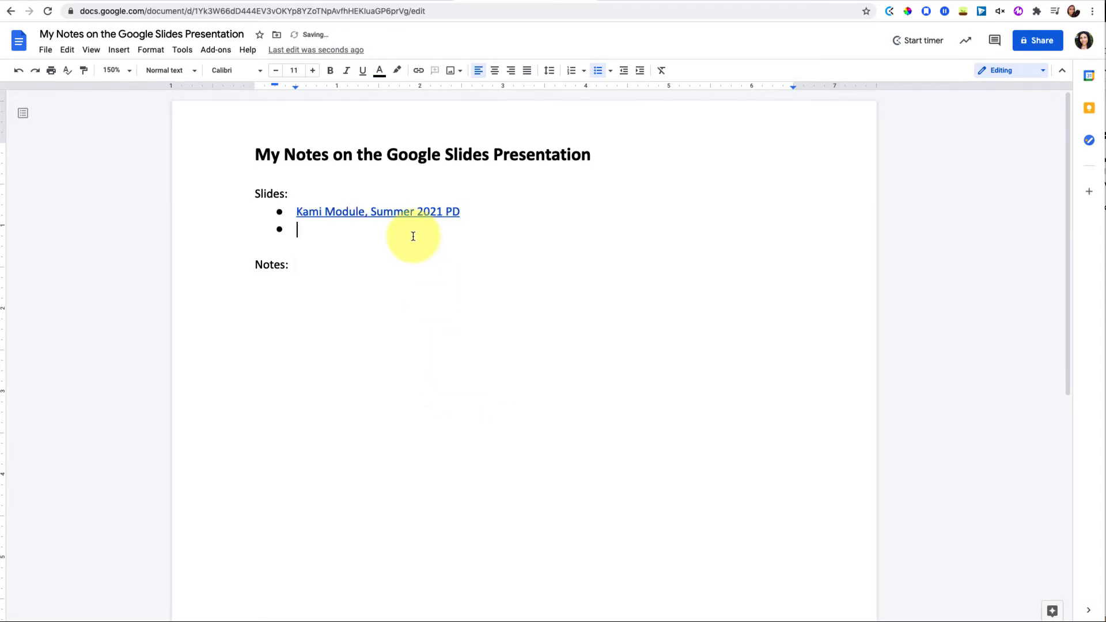
Add the Jamboard Module URL as a titled link and delete the empty extra bullet
{"action": "left_click", "coordinate": [269, 1]}
{"action": "left_click", "coordinate": [283, 11]}
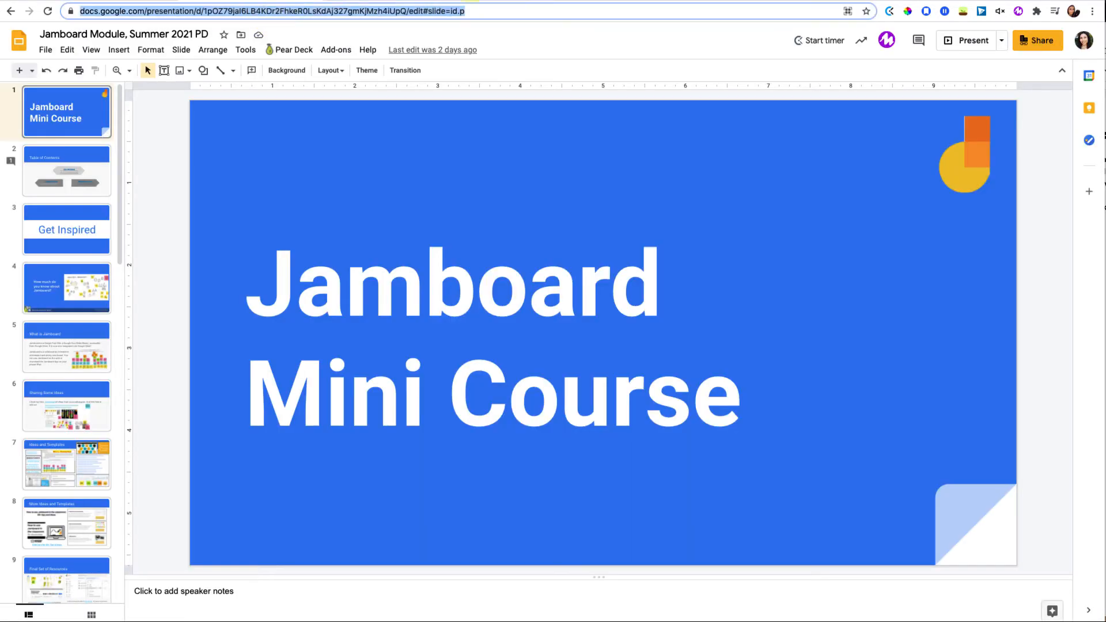
{"action": "left_click", "coordinate": [522, 1]}
{"action": "key", "text": "Return"}
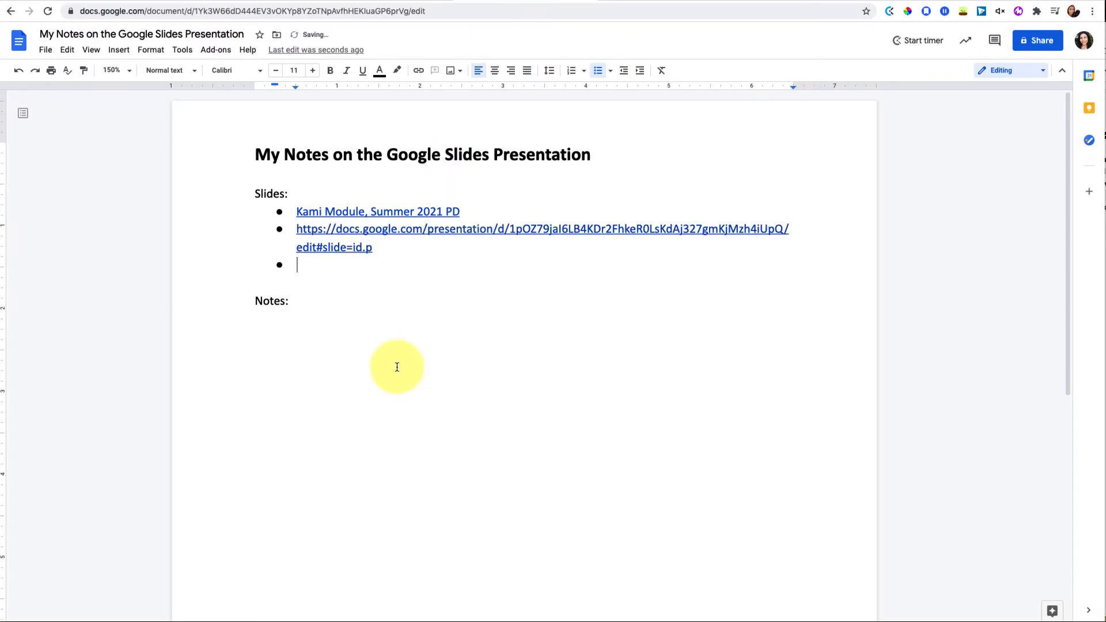
{"action": "left_click", "coordinate": [360, 235]}
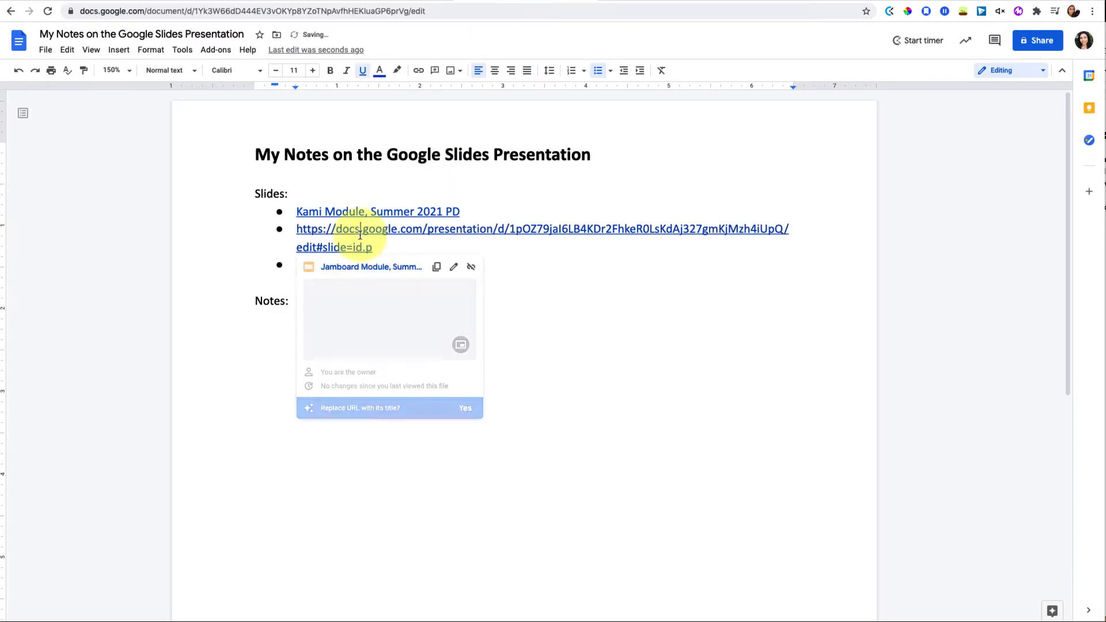
{"action": "left_click", "coordinate": [465, 408]}
{"action": "left_click", "coordinate": [375, 249]}
{"action": "key", "text": "BackSpace"}
{"action": "key", "text": "BackSpace"}
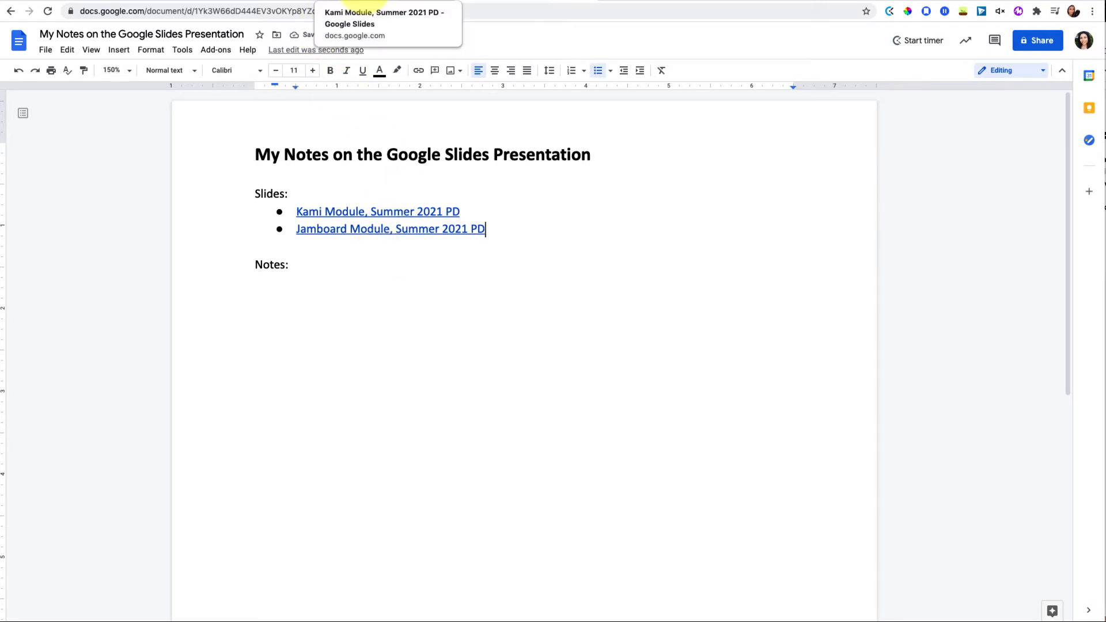
Open a side preview of the Kami Module deck from its link and enlarge the panel
{"action": "left_click", "coordinate": [371, 218]}
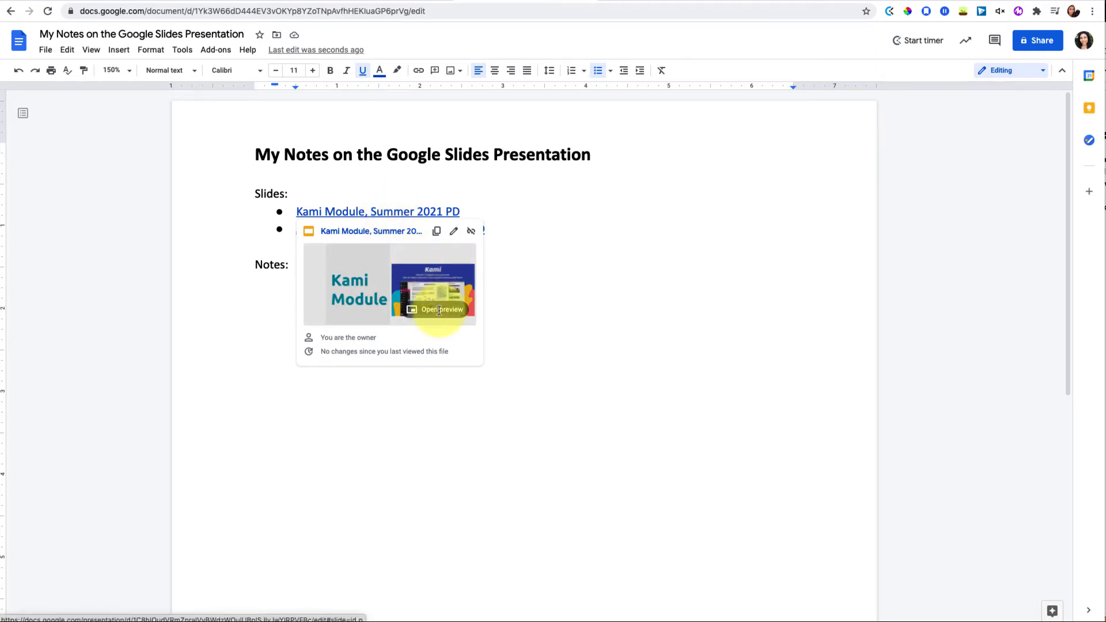
{"action": "left_click", "coordinate": [439, 310]}
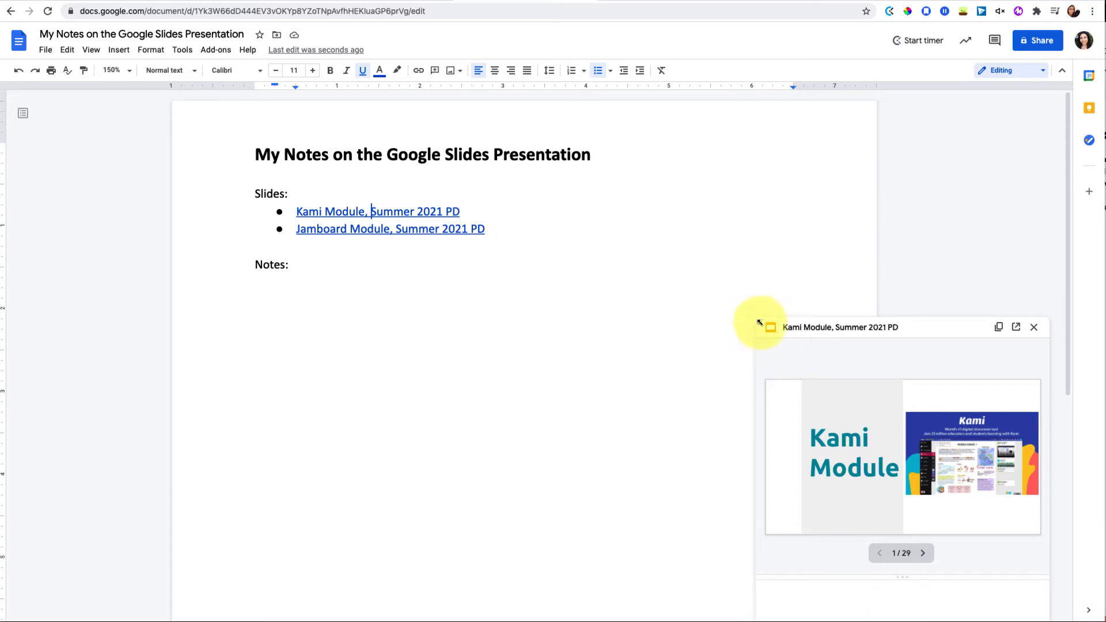
{"action": "left_click_drag", "start_coordinate": [759, 320], "coordinate": [628, 186]}
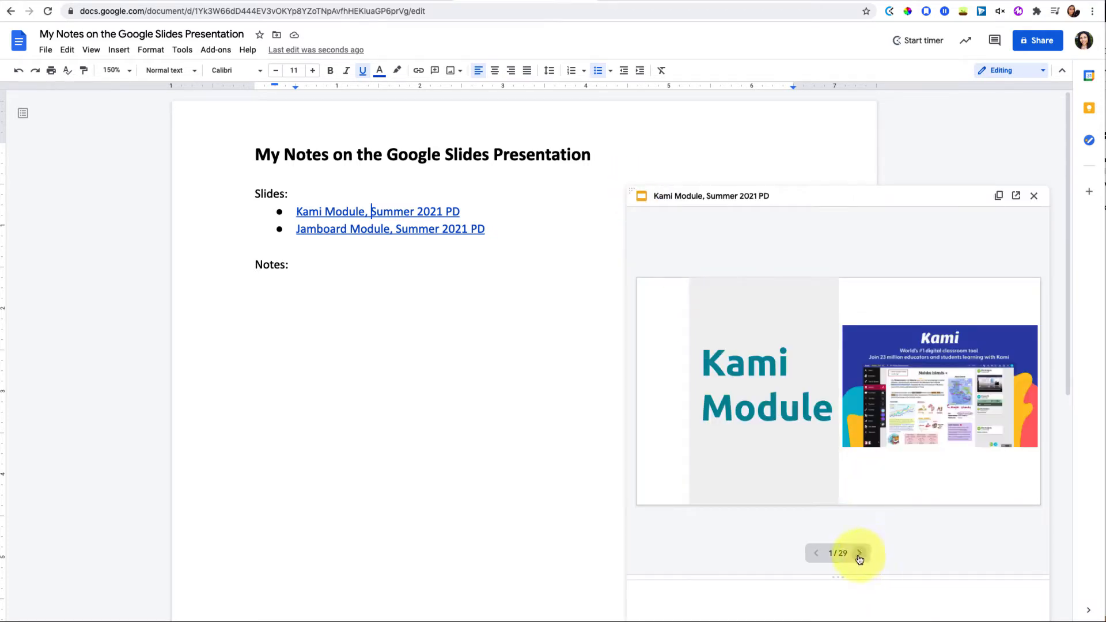
Add a 'Kami Module' bullet under Notes: with an indented sub-bullet, paging the preview forward
{"action": "left_click", "coordinate": [306, 299]}
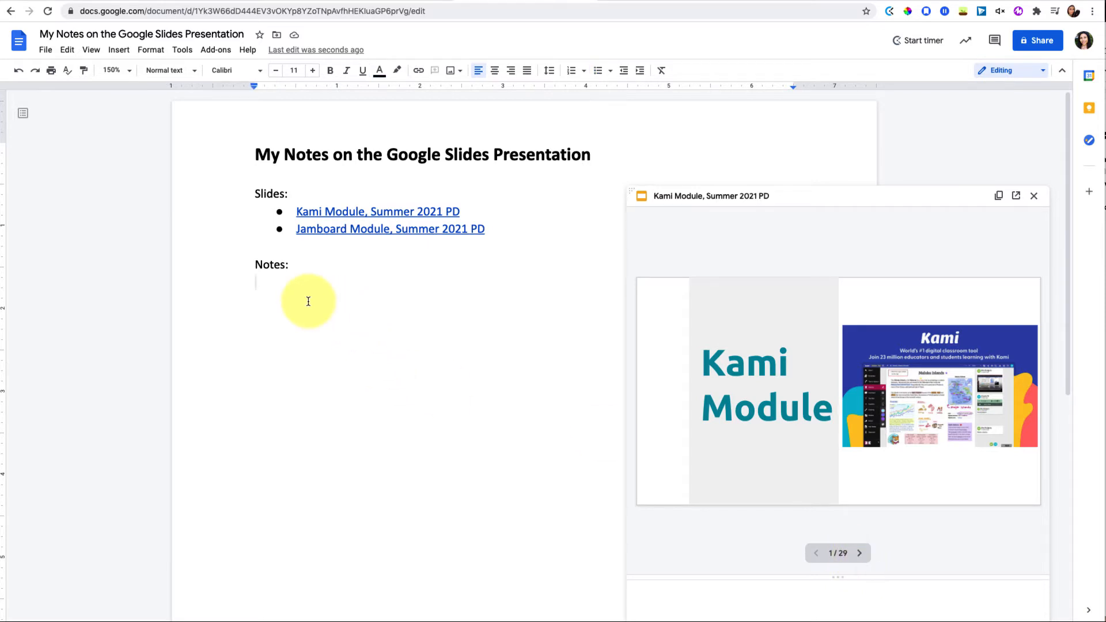
{"action": "key", "text": "ctrl+shift+8"}
{"action": "type", "text": "Kami Module"}
{"action": "key", "text": "Return"}
{"action": "key", "text": "Tab"}
{"action": "left_click", "coordinate": [859, 552]}
{"action": "left_click", "coordinate": [858, 551]}
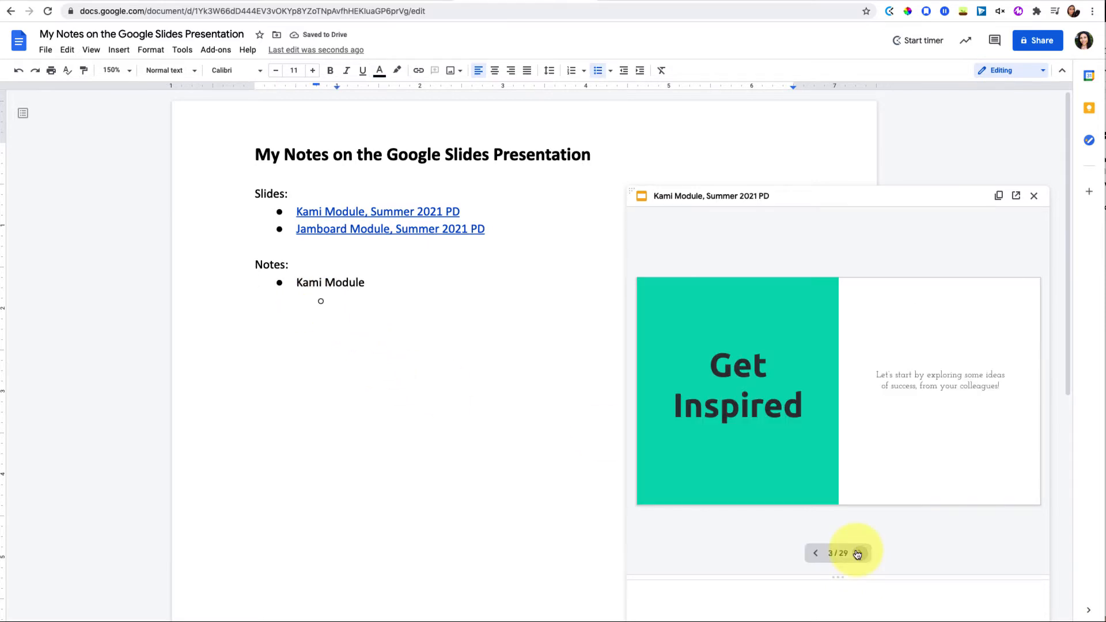
{"action": "left_click", "coordinate": [858, 552]}
Type the sub-point 'Practice read alouds for students to practice their pronunciation' and check the sample student work
{"action": "left_click", "coordinate": [358, 302]}
{"action": "type", "text": "Practice read alouds for students to practice their pronuncai"}
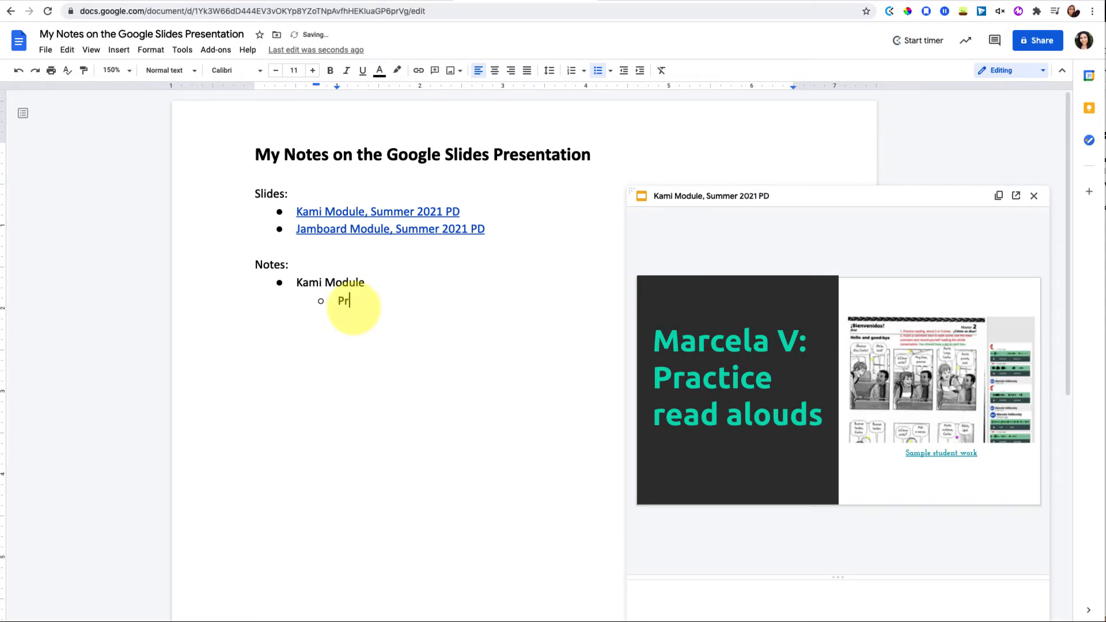
{"action": "scroll", "coordinate": [394, 354], "scroll_direction": "down", "scroll_amount": 2}
{"action": "scroll", "coordinate": [394, 355], "scroll_direction": "down", "scroll_amount": 1}
{"action": "key", "text": "BackSpace"}
{"action": "key", "text": "BackSpace"}
{"action": "type", "text": "iation"}
{"action": "mouse_move", "coordinate": [788, 432]}
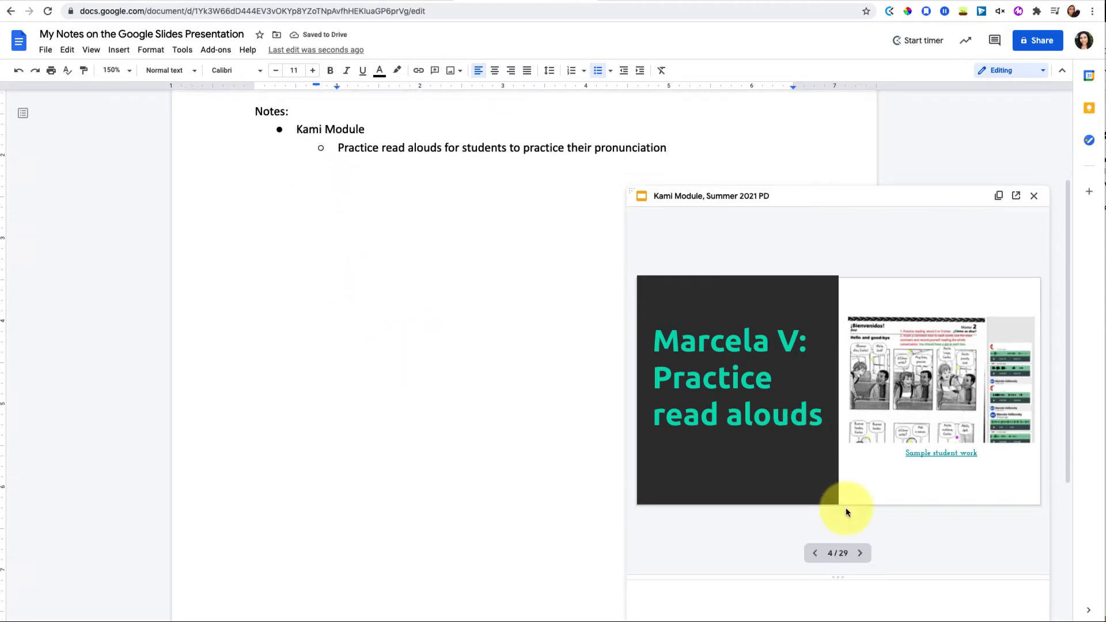
{"action": "left_click", "coordinate": [939, 455]}
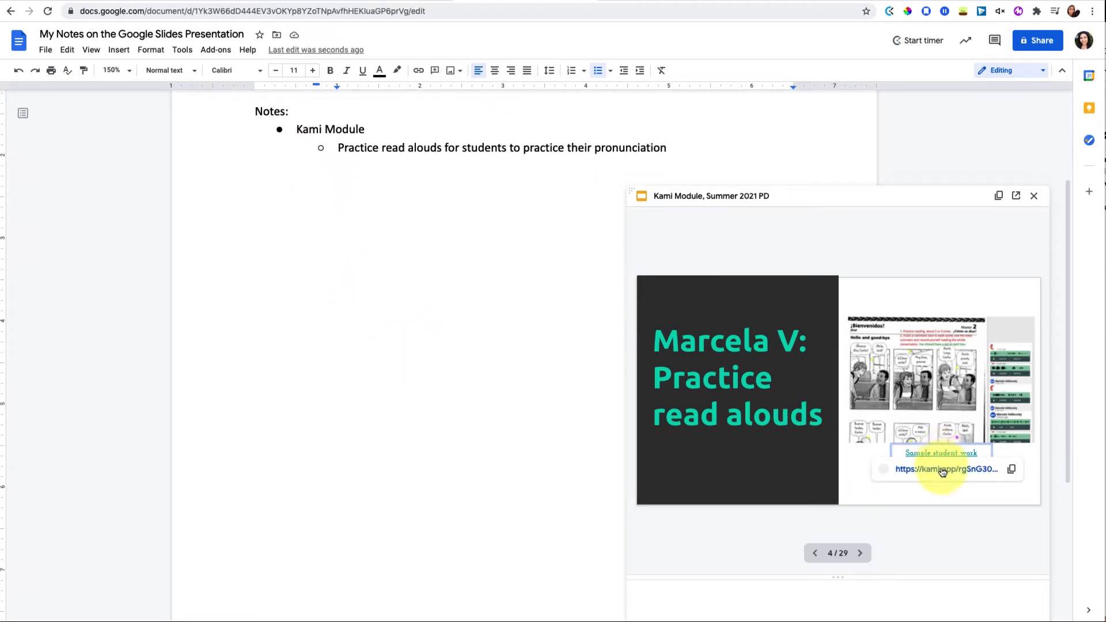
{"action": "left_click", "coordinate": [942, 470]}
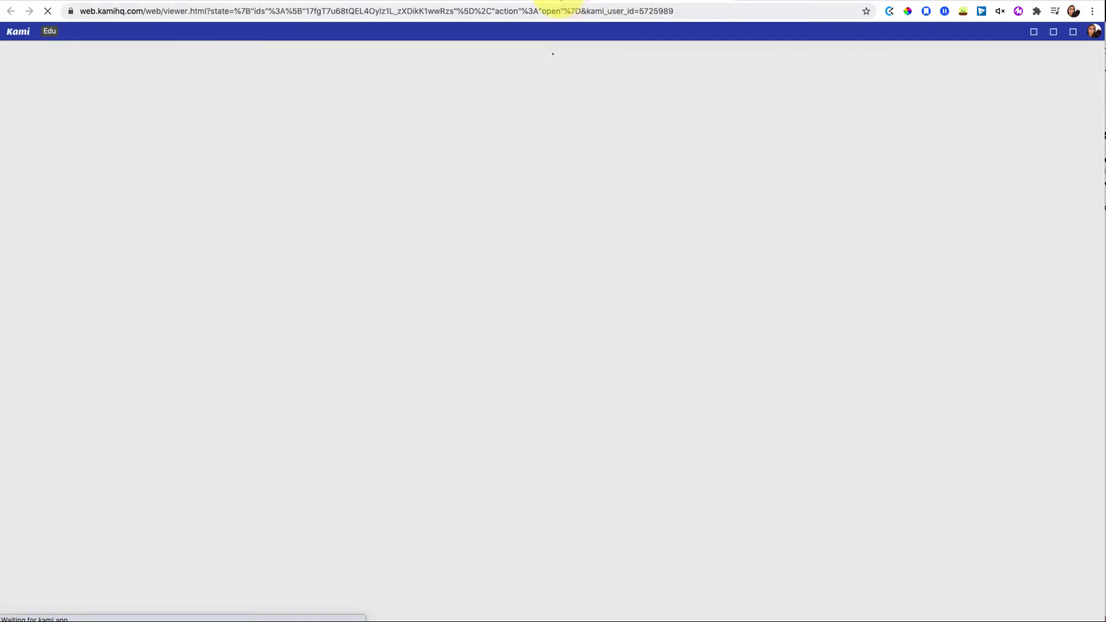
{"action": "left_click", "coordinate": [550, 0]}
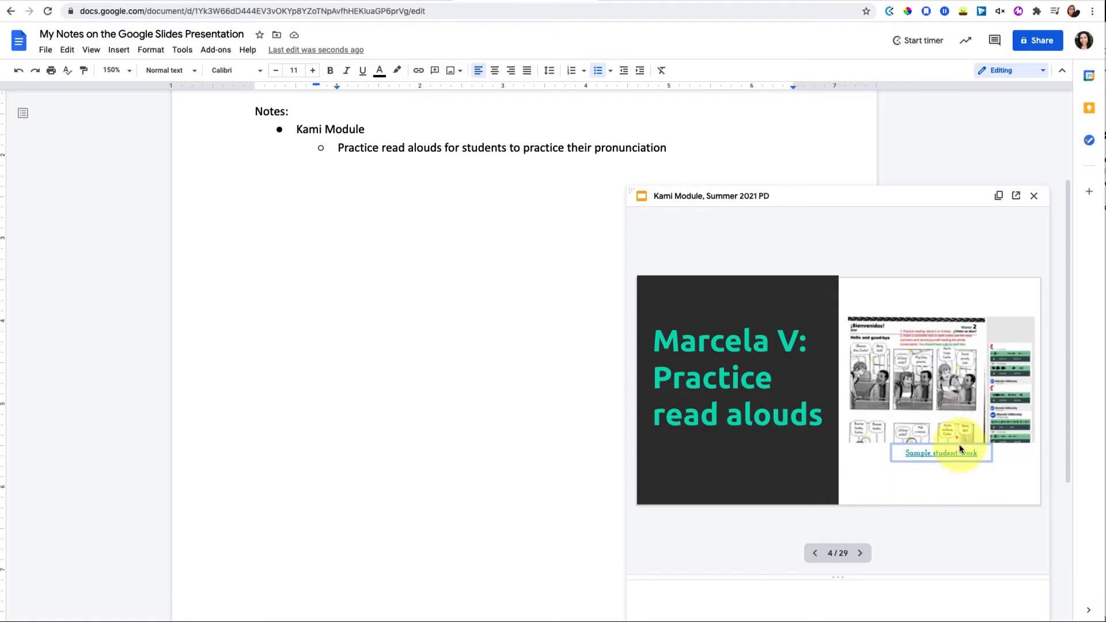
Add the sub-point 'Kami is great for student collaboration' while paging through the slides
{"action": "left_click", "coordinate": [863, 561]}
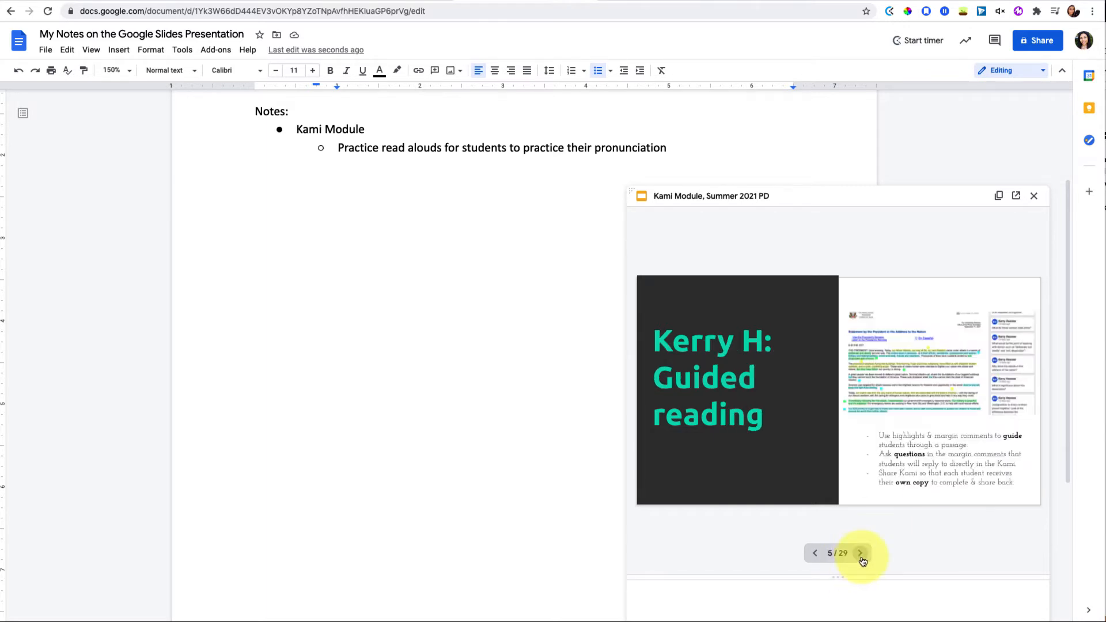
{"action": "left_click", "coordinate": [862, 560]}
{"action": "left_click", "coordinate": [862, 561]}
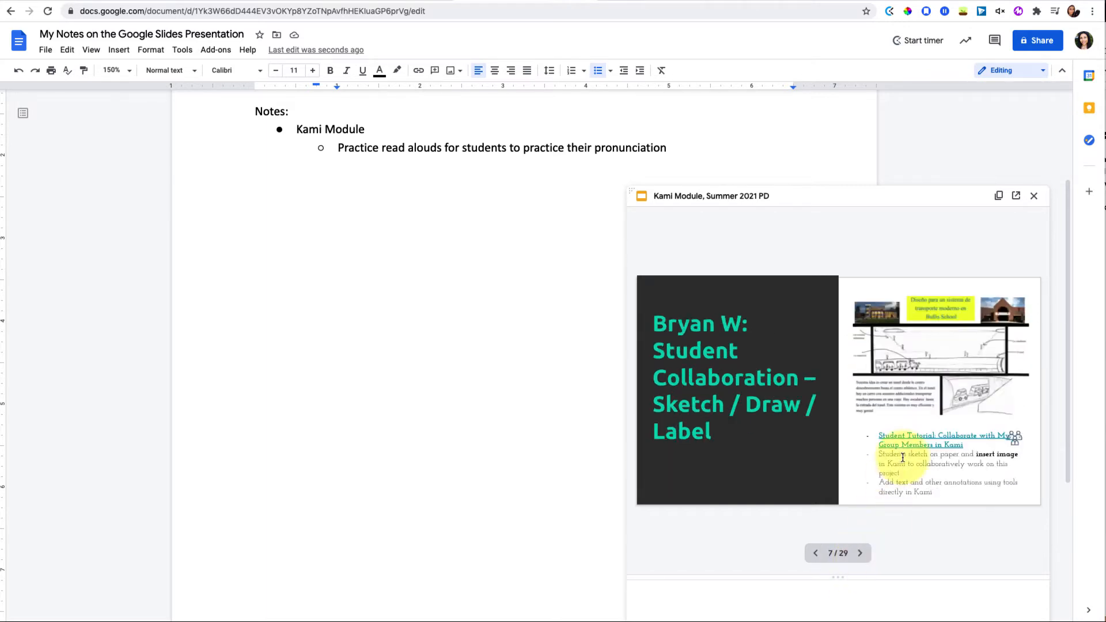
{"action": "key", "text": "Return"}
{"action": "type", "text": "Kami is great for student"}
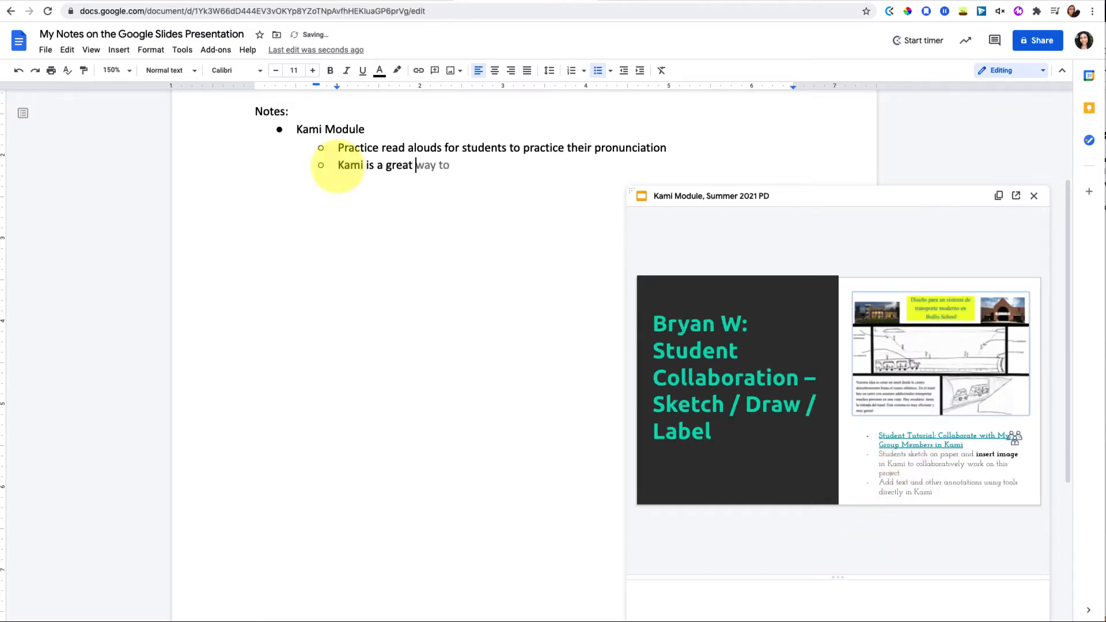
{"action": "type", "text": " collaboration"}
{"action": "left_click", "coordinate": [860, 558]}
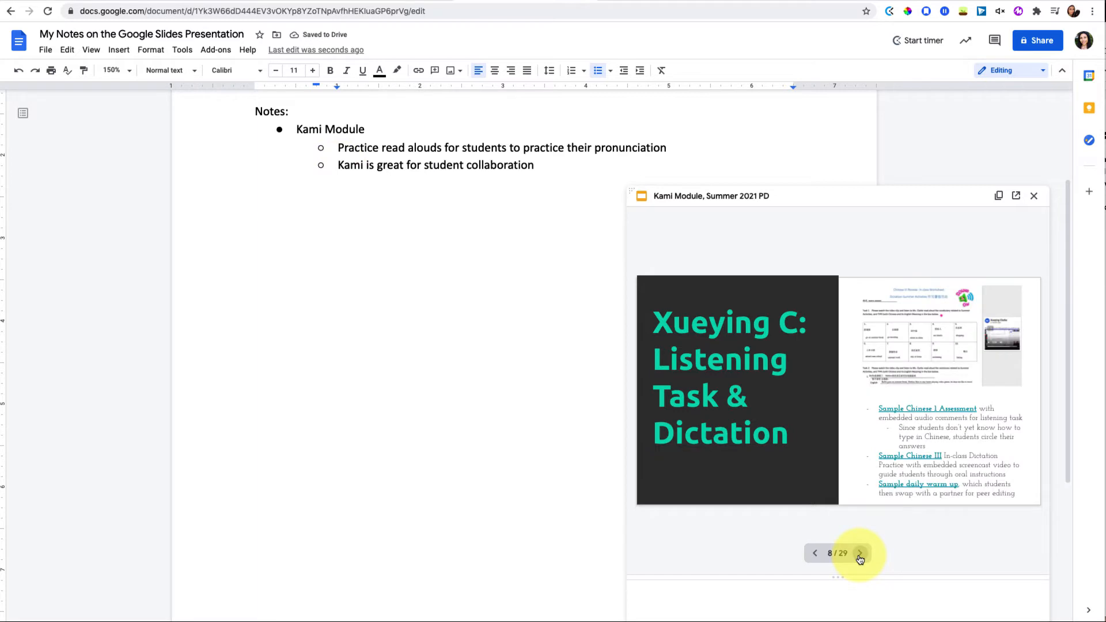
{"action": "left_click", "coordinate": [860, 554]}
{"action": "left_click", "coordinate": [860, 554]}
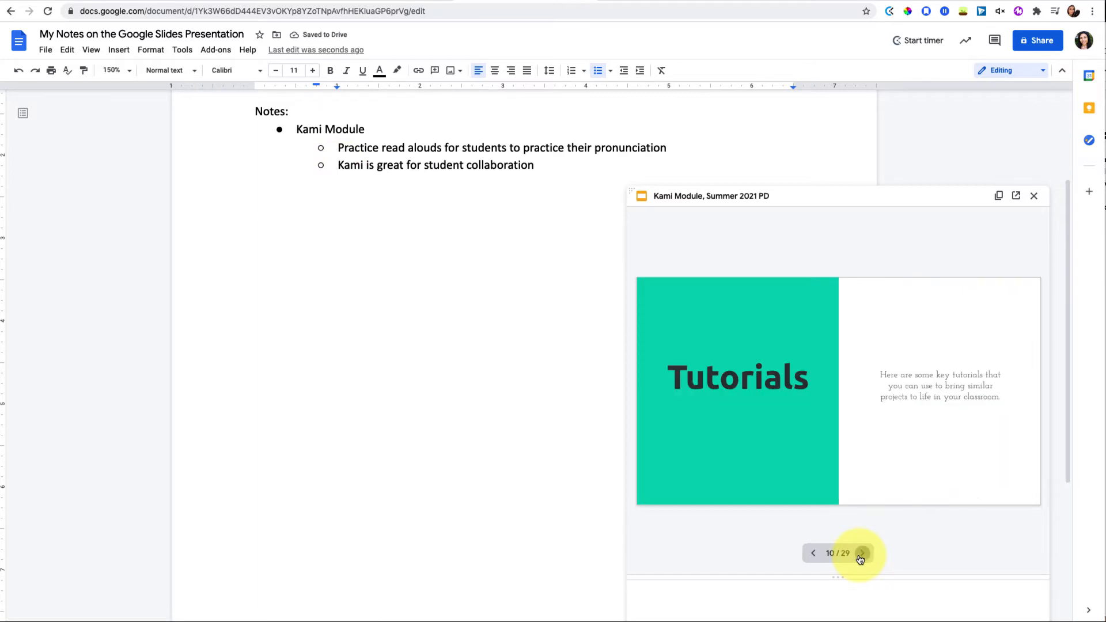
{"action": "left_click", "coordinate": [860, 554]}
Add a 'Reference Tutorials' sub-bullet linked to the compiled tutorials slide, then an empty sub-bullet
{"action": "left_click", "coordinate": [886, 458]}
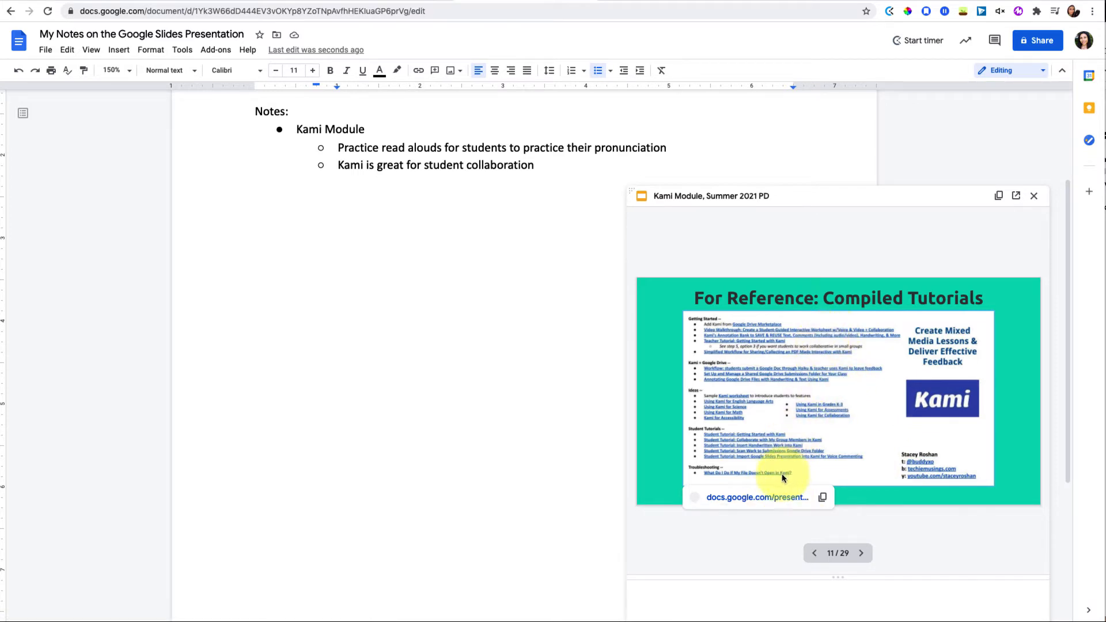
{"action": "left_click", "coordinate": [824, 498]}
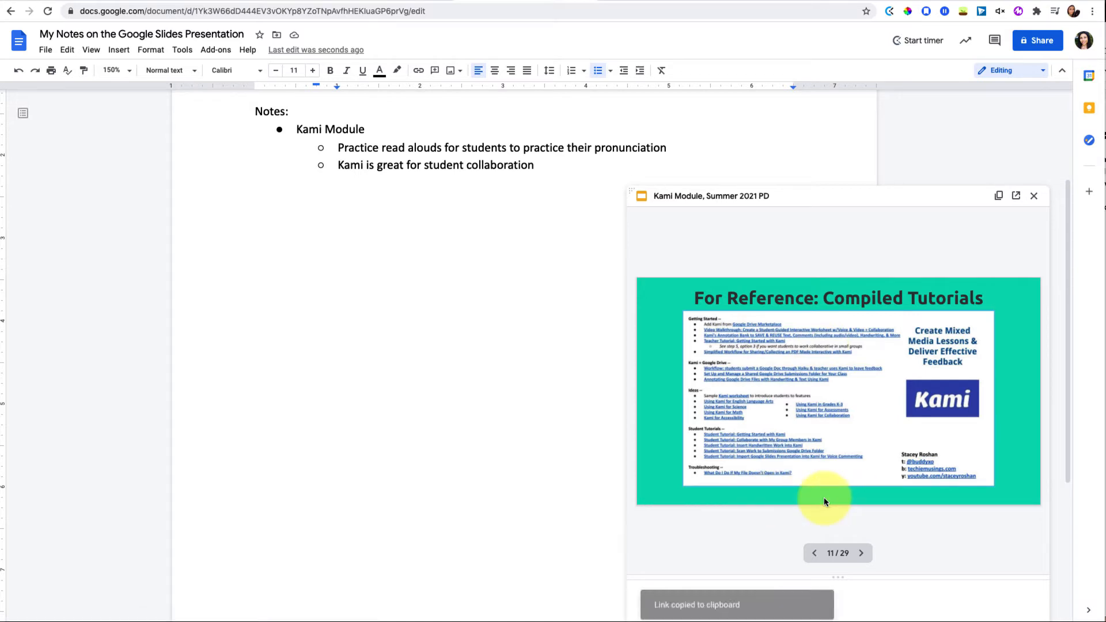
{"action": "left_click", "coordinate": [536, 165]}
{"action": "key", "text": "Return"}
{"action": "type", "text": "Reference Tutorials"}
{"action": "left_click", "coordinate": [338, 184], "text": "shift"}
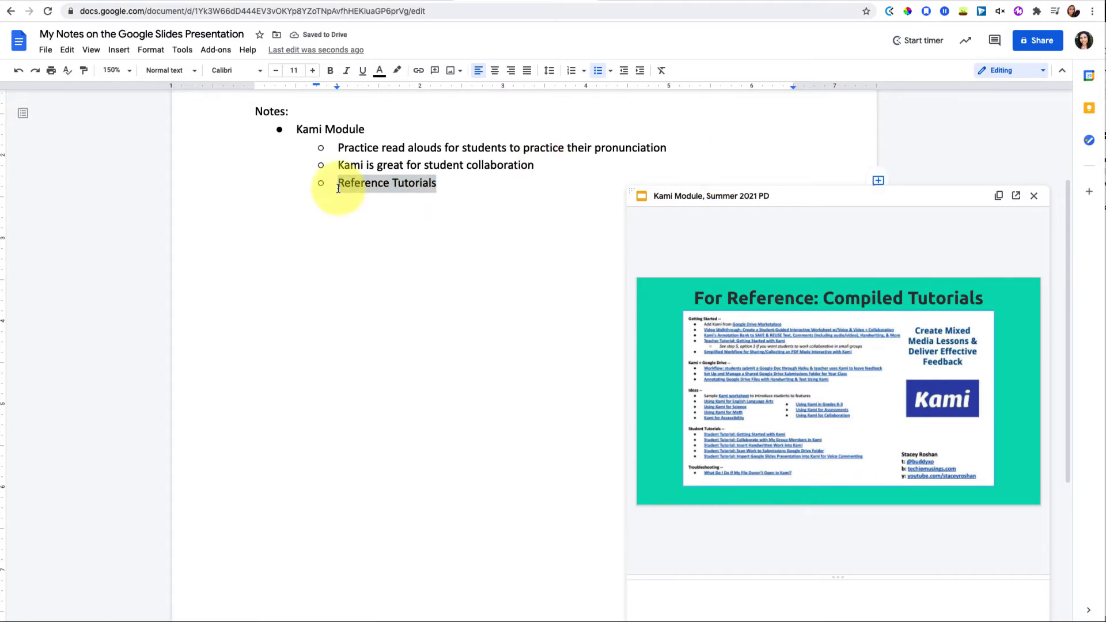
{"action": "key", "text": "ctrl+k"}
{"action": "key", "text": "ctrl+v"}
{"action": "key", "text": "Return"}
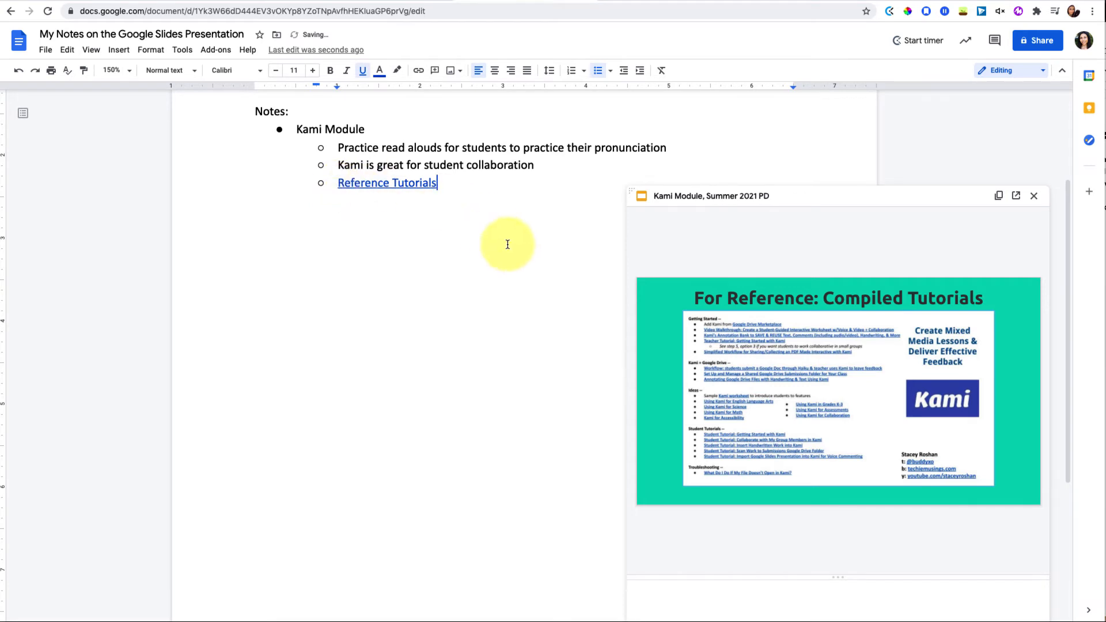
{"action": "key", "text": "Return"}
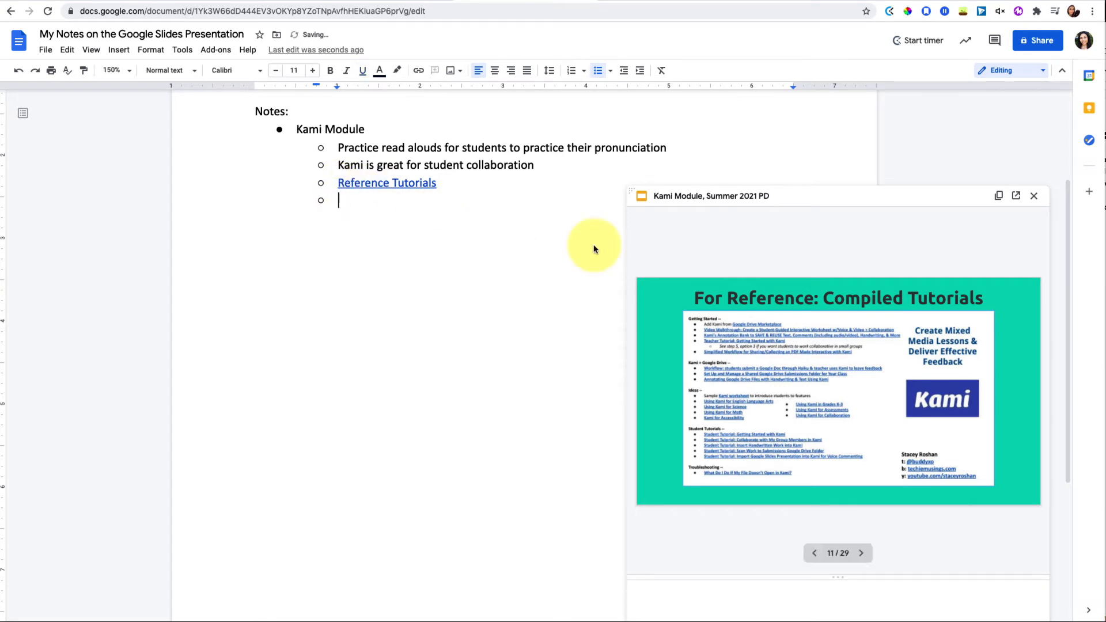
{"action": "left_click", "coordinate": [861, 552]}
Advance the preview to slide 13, 'Annotation Bank', and briefly play then pause its video
{"action": "left_click", "coordinate": [860, 553]}
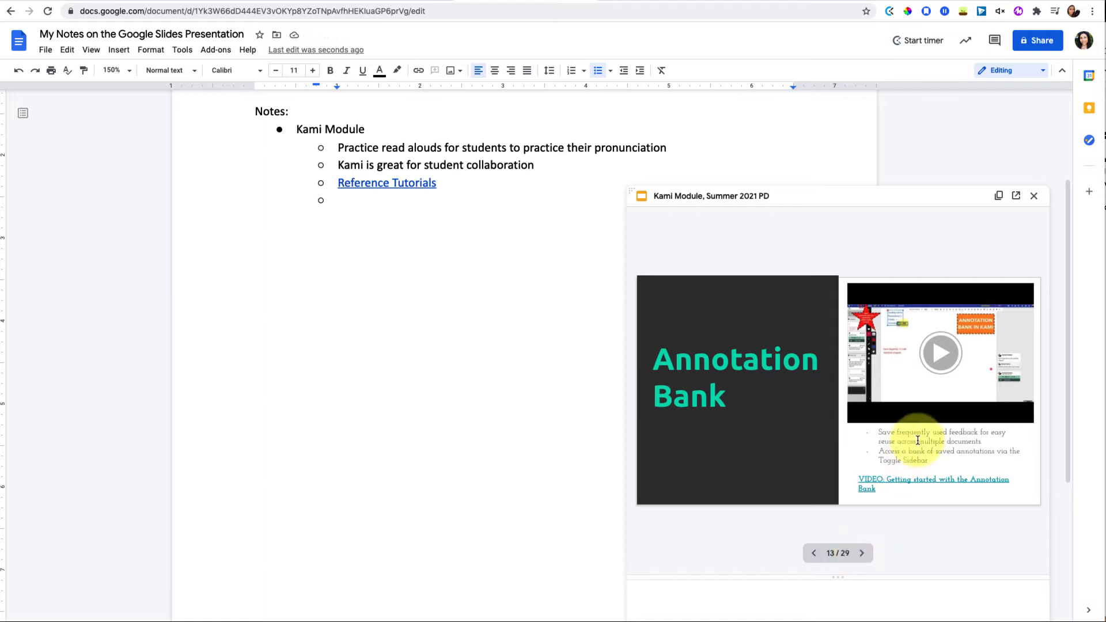
{"action": "left_click", "coordinate": [943, 355]}
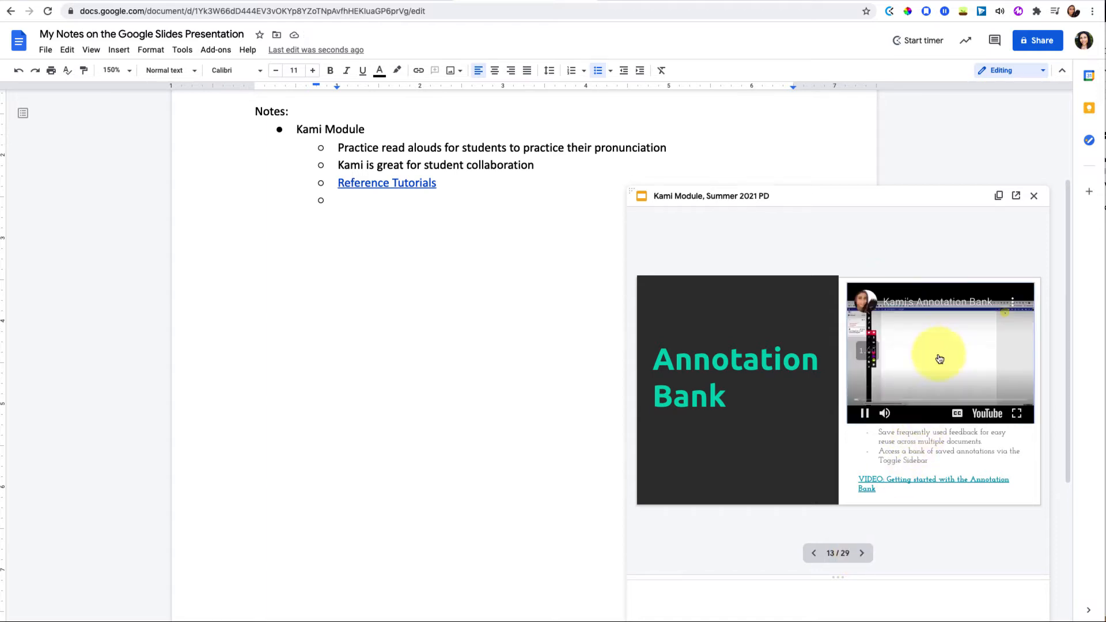
{"action": "left_click", "coordinate": [864, 419]}
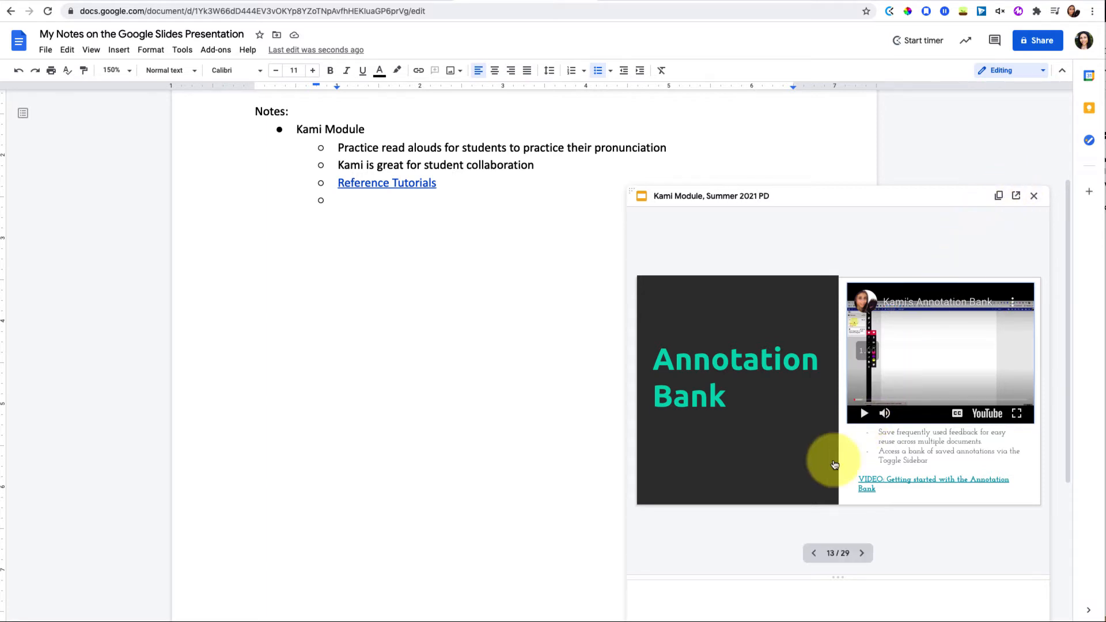
{"action": "scroll", "coordinate": [403, 345], "scroll_direction": "up", "scroll_amount": 4}
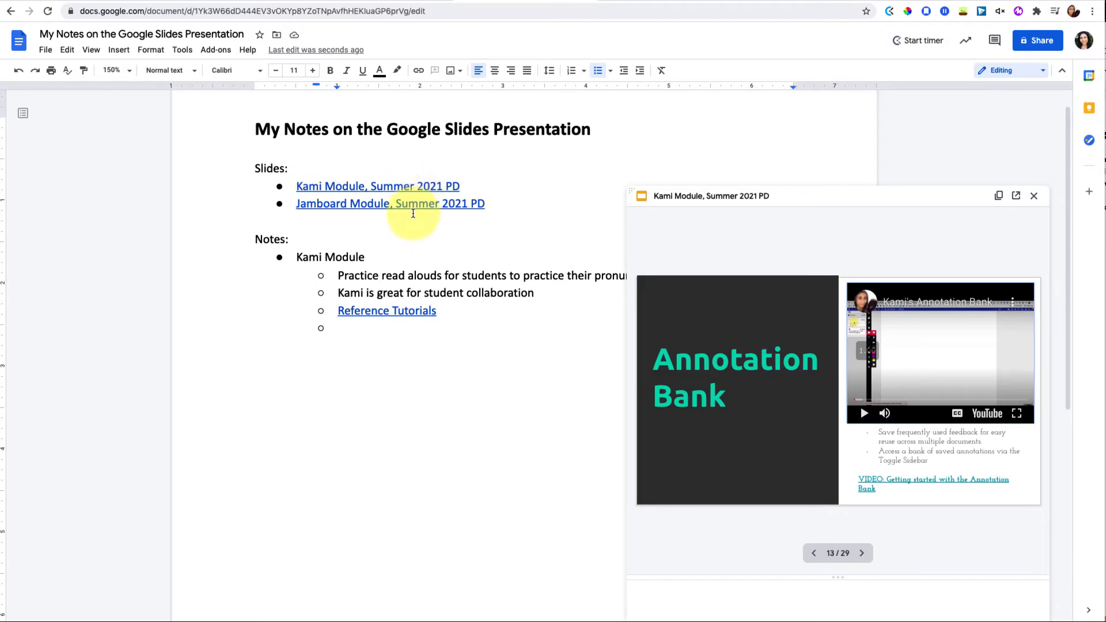
Open an enlarged side preview of the Jamboard Module deck
{"action": "left_click", "coordinate": [422, 206]}
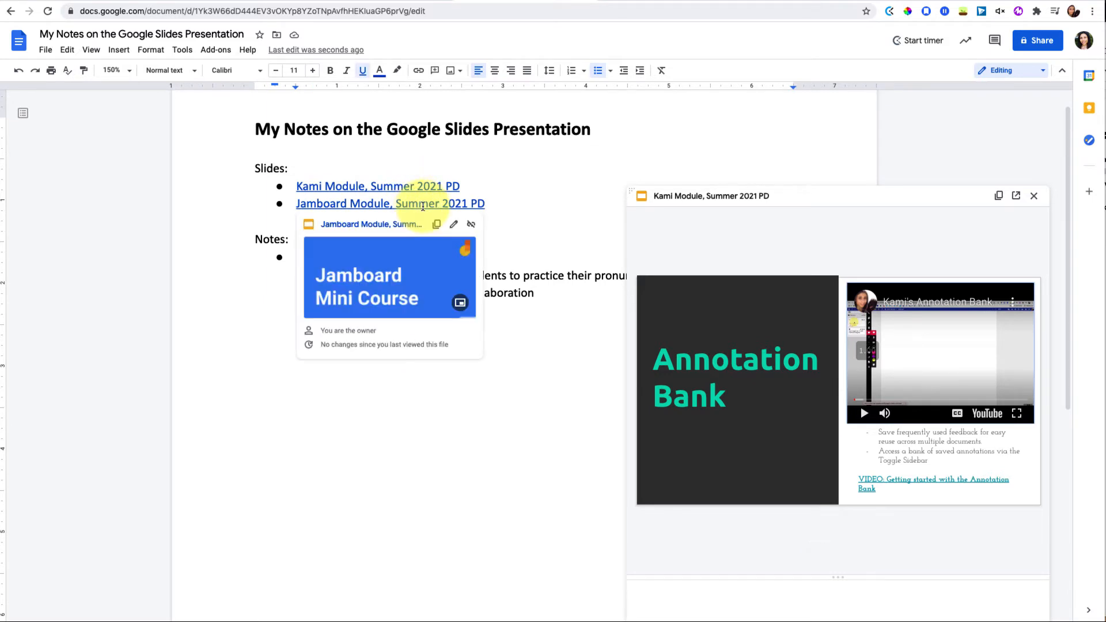
{"action": "left_click", "coordinate": [429, 298]}
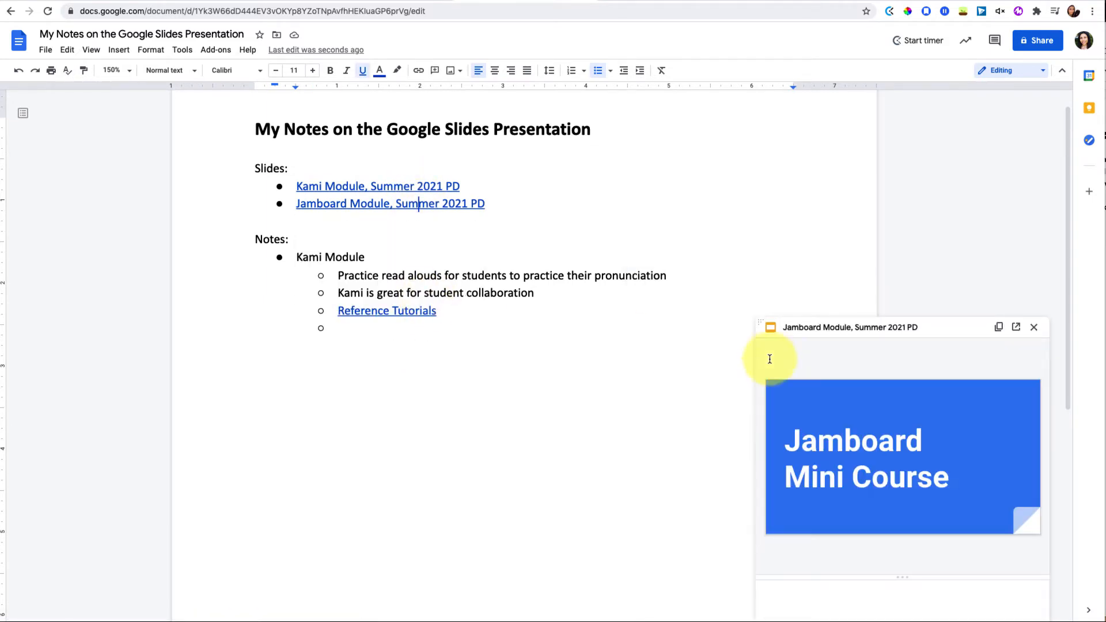
{"action": "left_click_drag", "start_coordinate": [759, 320], "coordinate": [650, 235]}
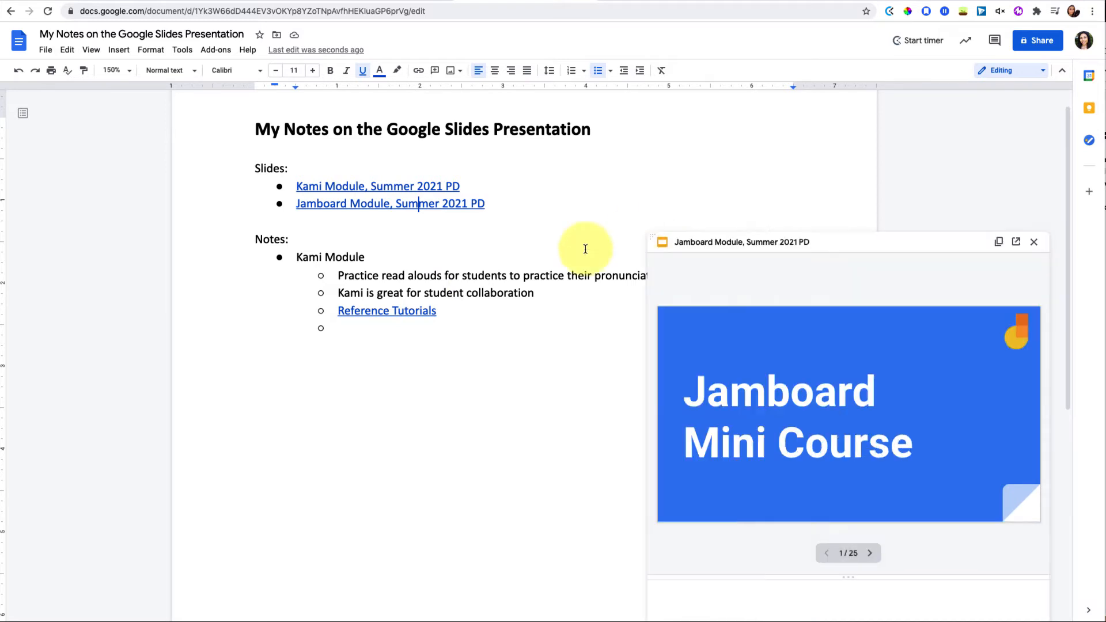
Add a top-level 'Jamboard Module' bullet with an empty sub-bullet and close the preview
{"action": "left_click", "coordinate": [345, 333]}
{"action": "key", "text": "shift+Tab"}
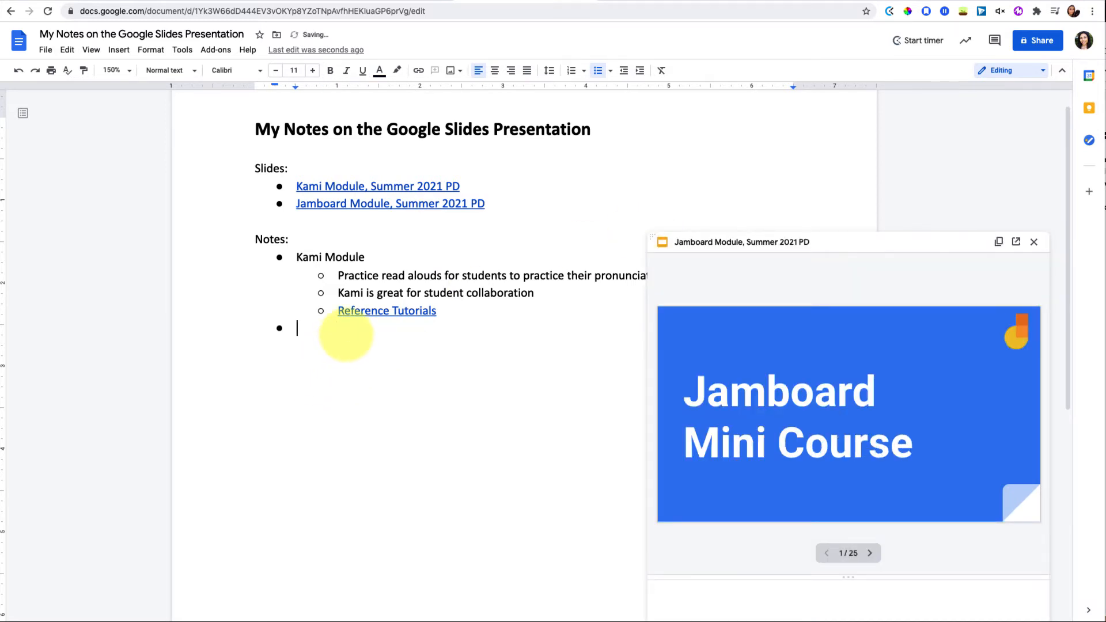
{"action": "type", "text": "Jamboard Module"}
{"action": "key", "text": "Return"}
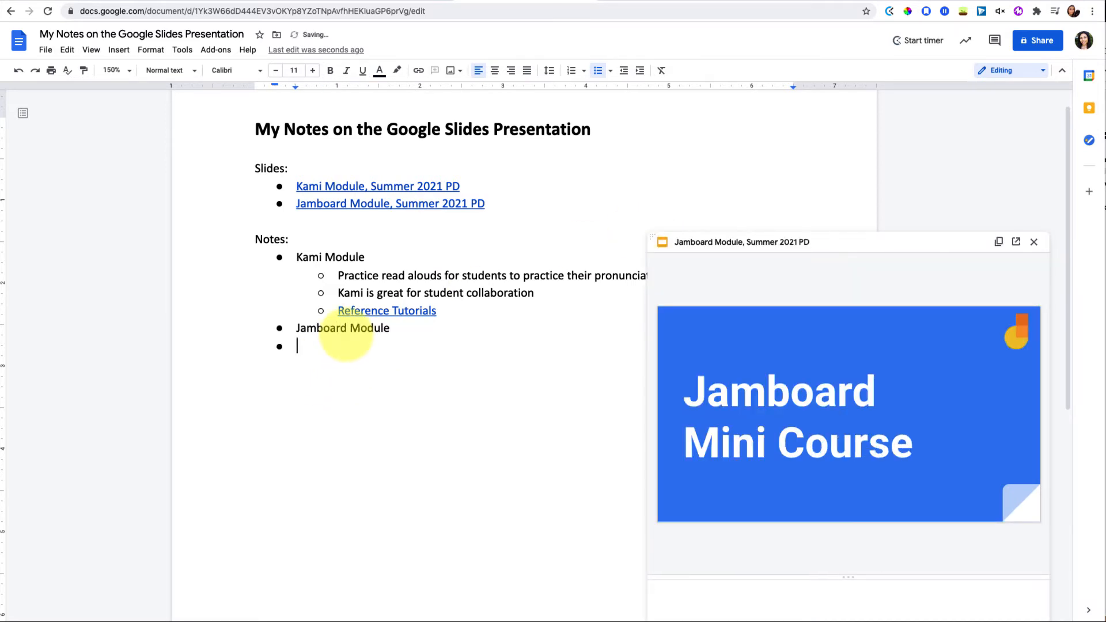
{"action": "key", "text": "Tab"}
{"action": "mouse_move", "coordinate": [742, 398]}
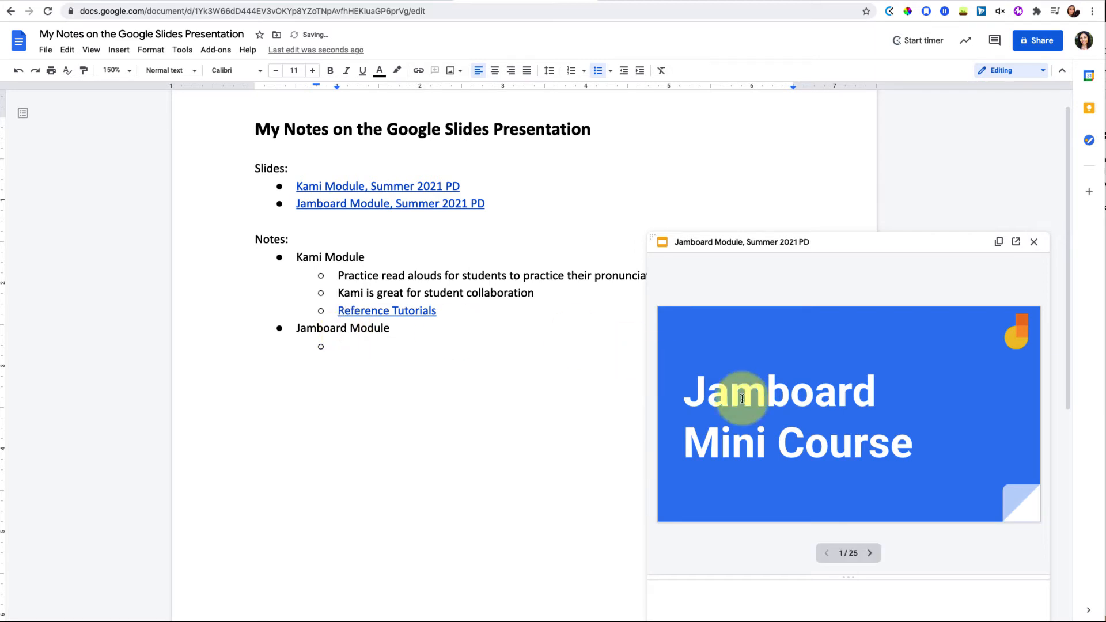
{"action": "left_click", "coordinate": [1035, 244]}
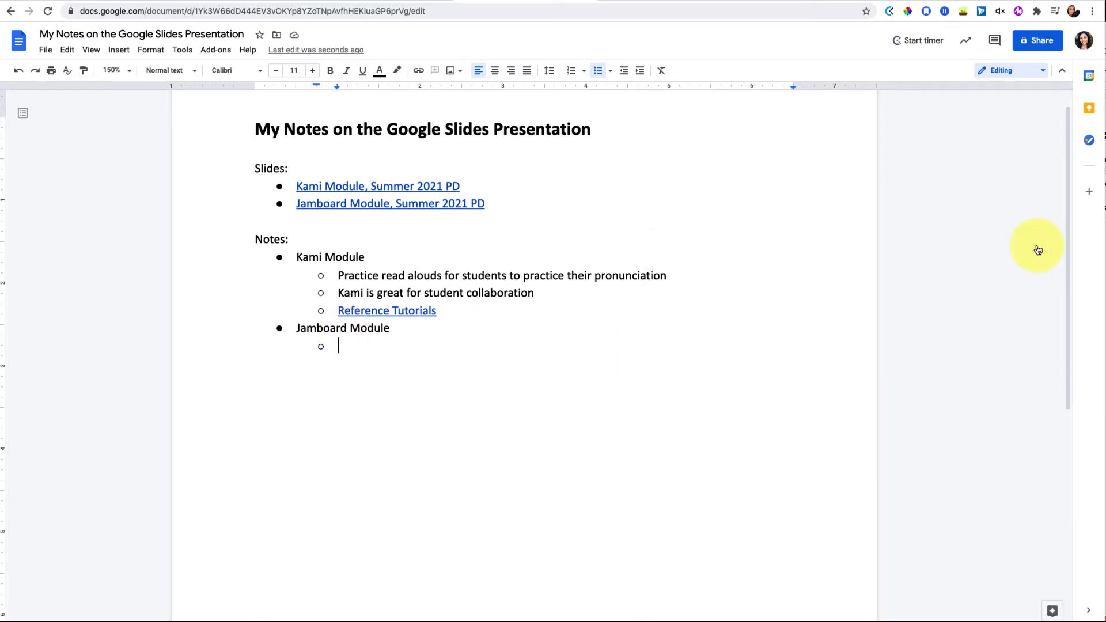
{"action": "left_click", "coordinate": [128, 0]}
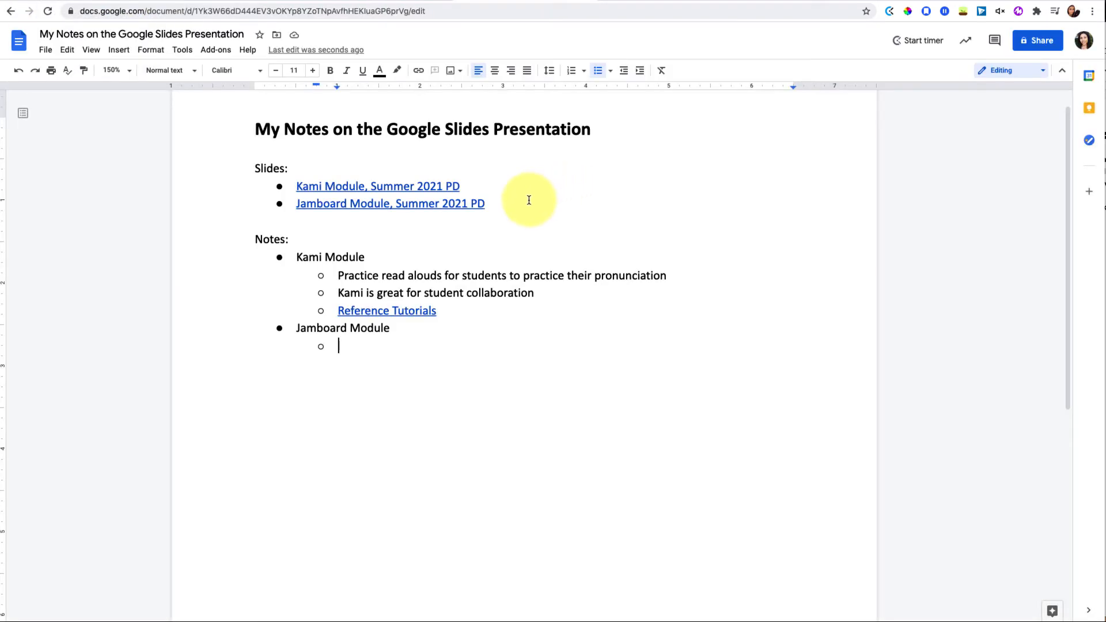
Add a 'Doc:' section linking 'Pear Deck Templates Tip (with a focus on SEL templates)' and preview it
{"action": "left_click", "coordinate": [529, 200]}
{"action": "key", "text": "Return"}
{"action": "key", "text": "Return"}
{"action": "key", "text": "Return"}
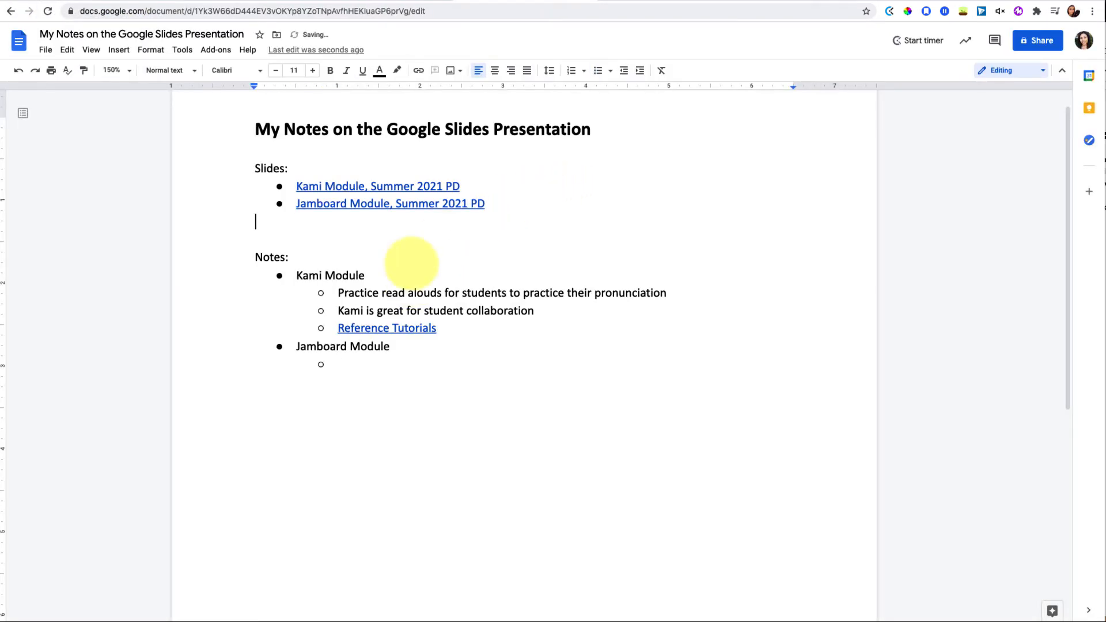
{"action": "type", "text": "Doc:"}
{"action": "key", "text": "Return"}
{"action": "type", "text": "-"}
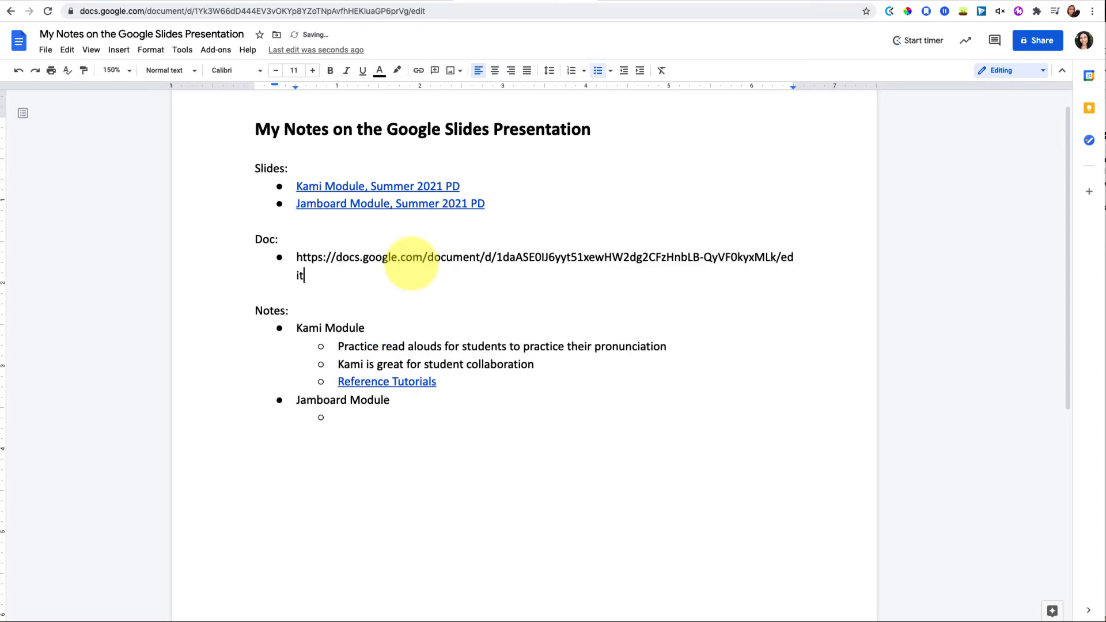
{"action": "key", "text": "Return"}
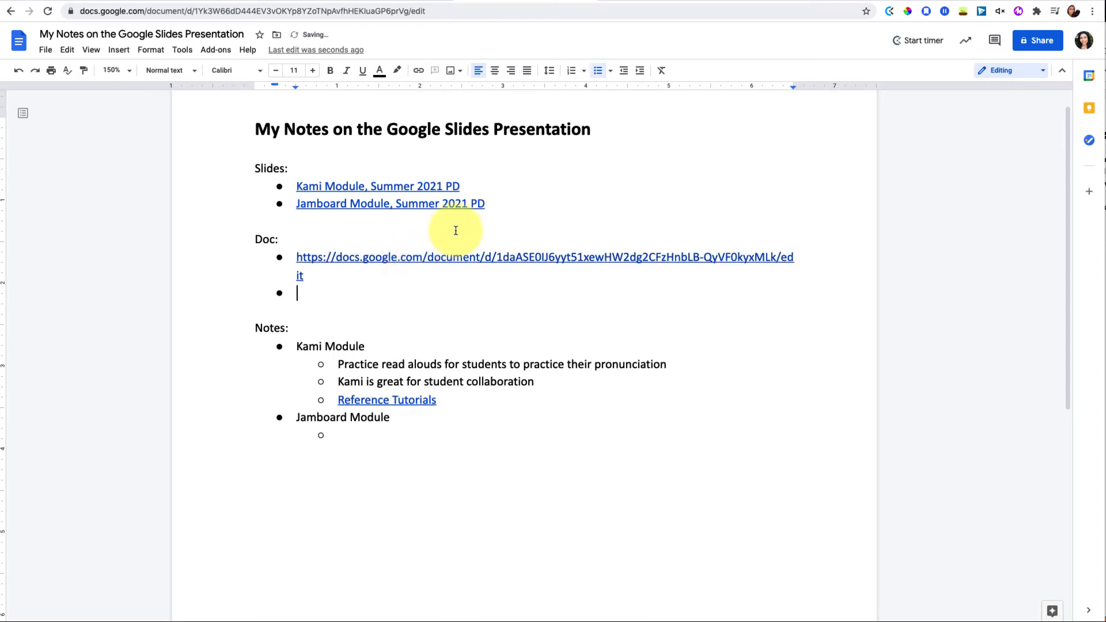
{"action": "mouse_move", "coordinate": [437, 253]}
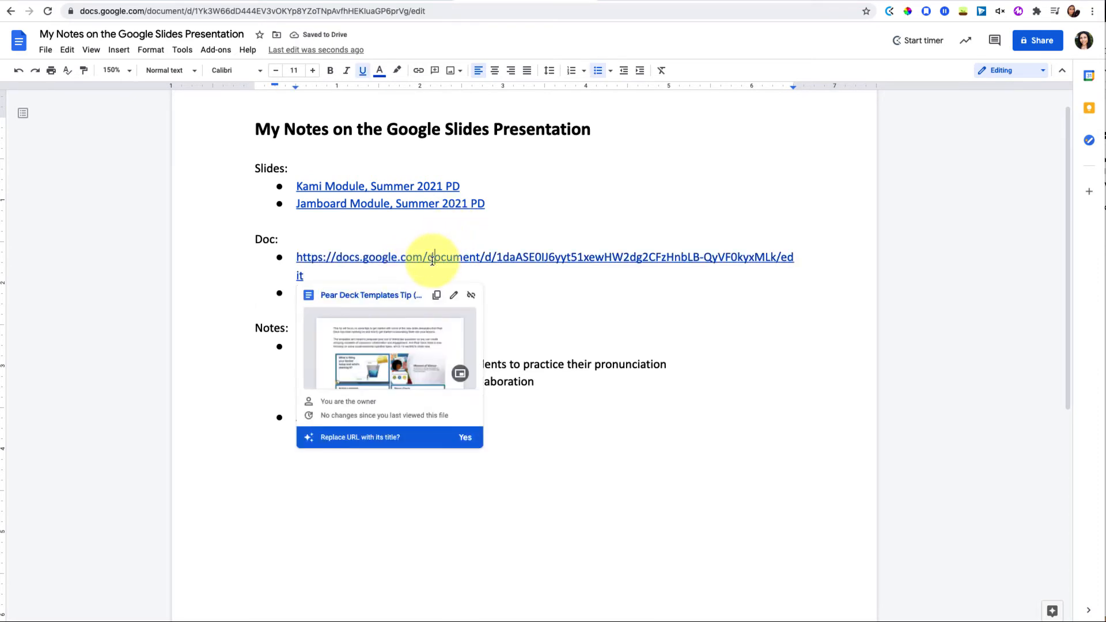
{"action": "left_click", "coordinate": [464, 438]}
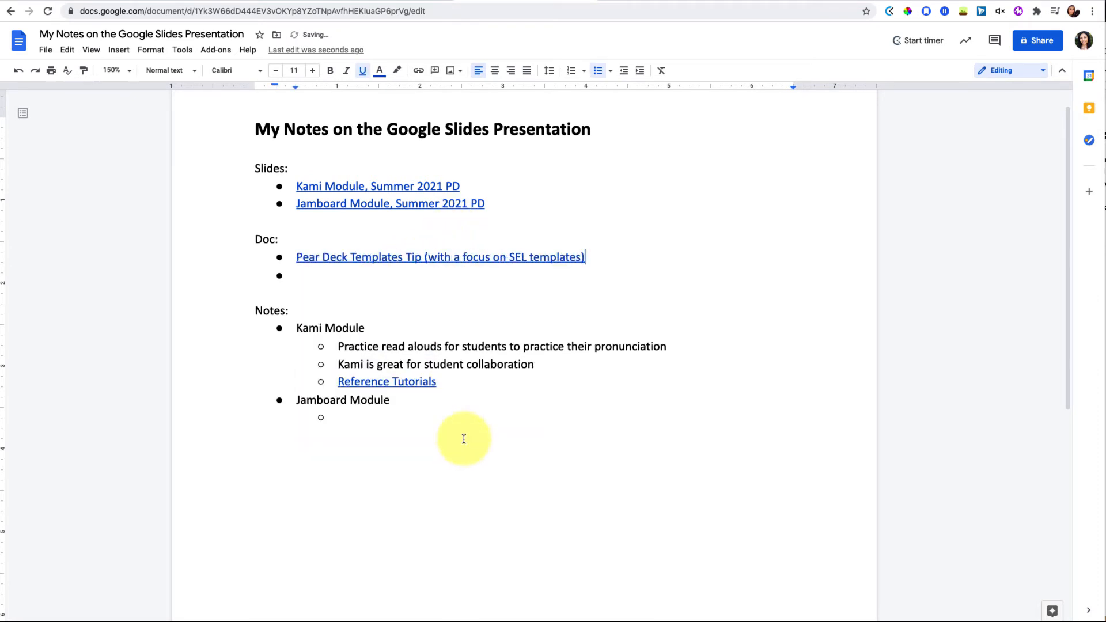
{"action": "key", "text": "Delete"}
{"action": "mouse_move", "coordinate": [473, 257]}
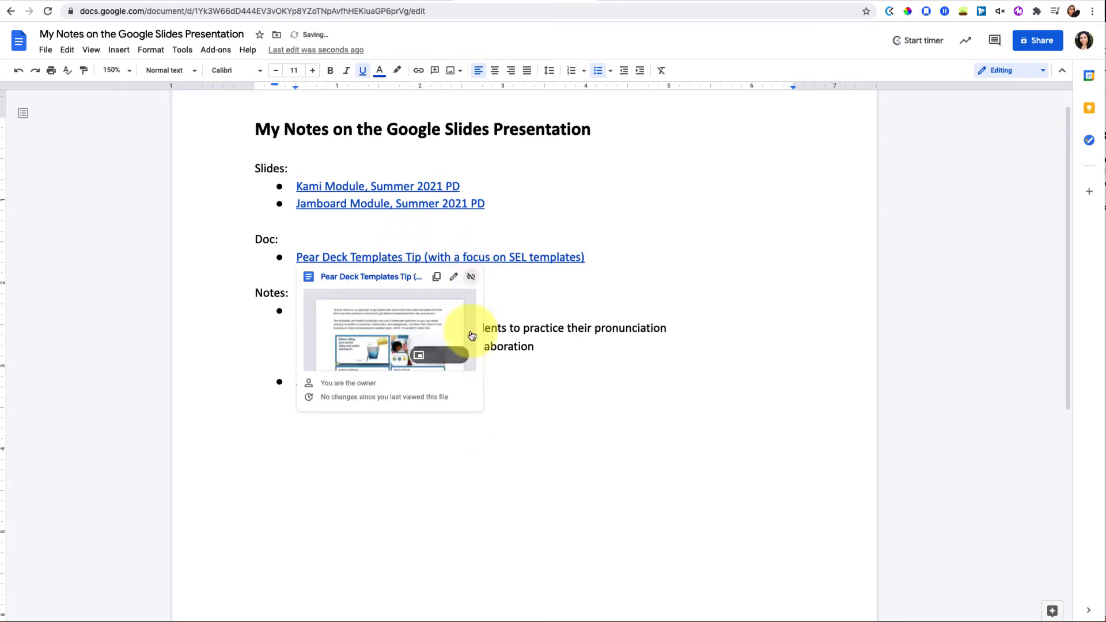
{"action": "left_click", "coordinate": [453, 355]}
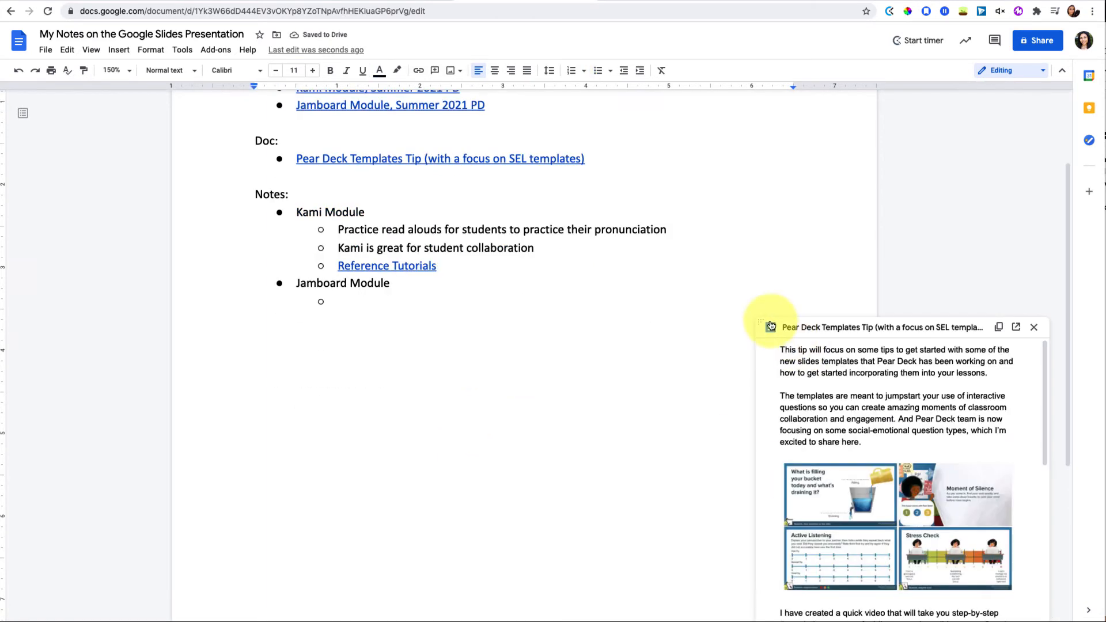
Add a 'Brain Breaks' sub-bullet under Pear Deck Tips linked to the Brain Breaks slides
{"action": "left_click_drag", "start_coordinate": [770, 326], "coordinate": [687, 203]}
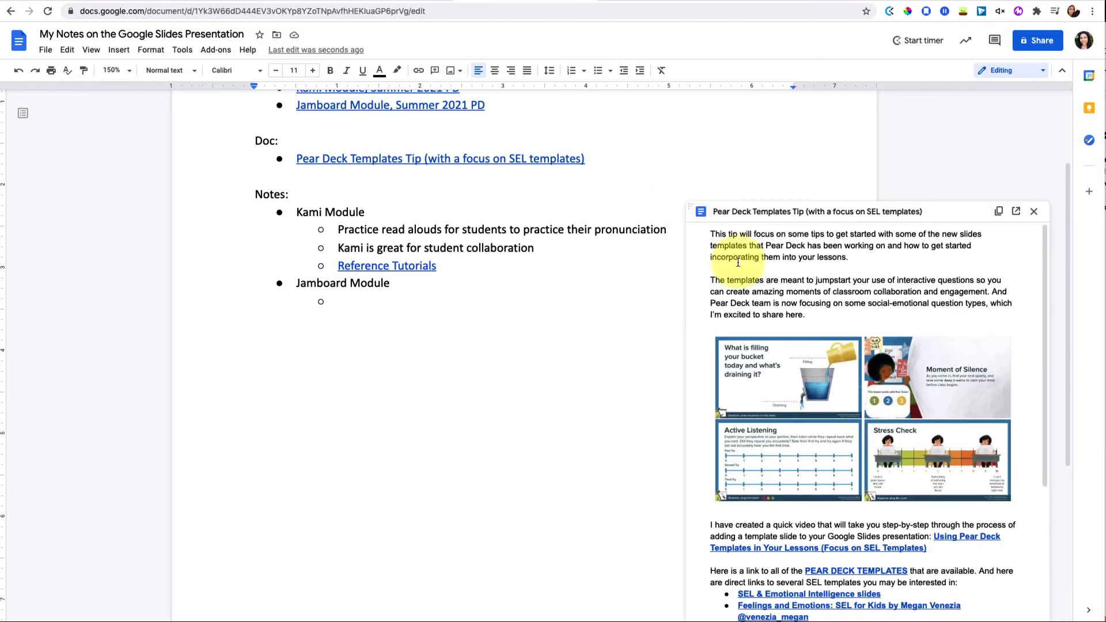
{"action": "scroll", "coordinate": [863, 414], "scroll_direction": "down", "scroll_amount": 4}
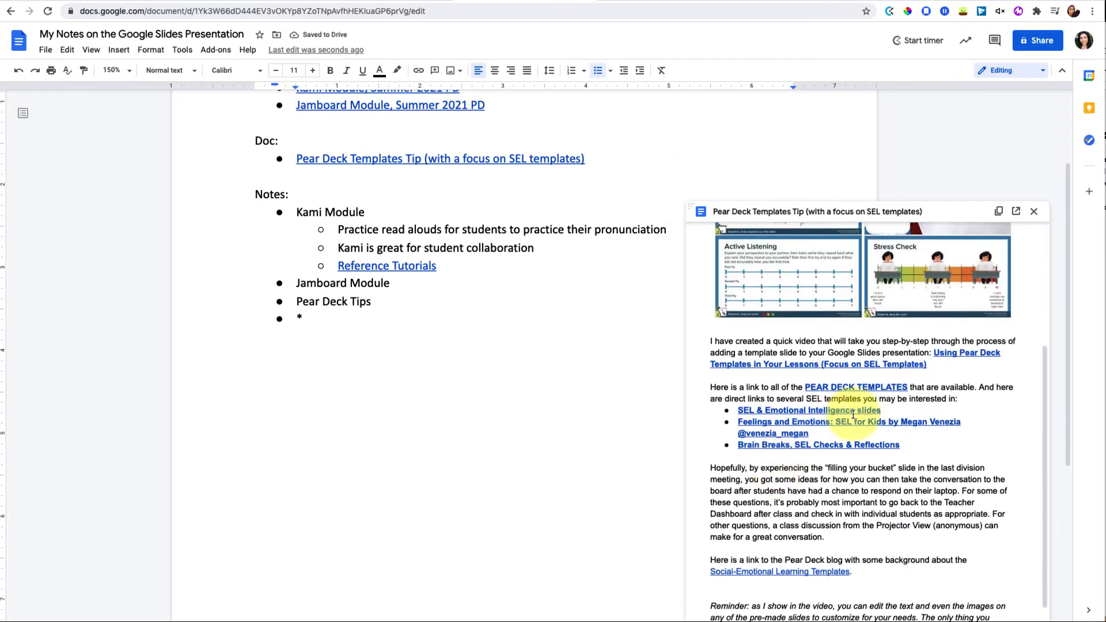
{"action": "mouse_move", "coordinate": [833, 443]}
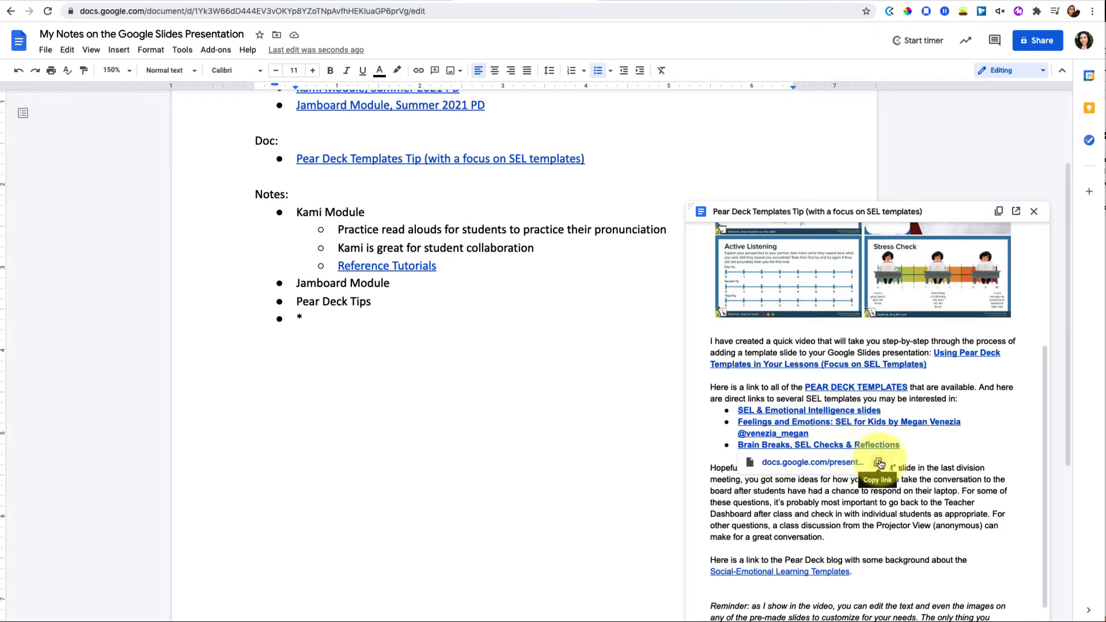
{"action": "left_click", "coordinate": [879, 463]}
{"action": "left_click", "coordinate": [437, 344]}
{"action": "key", "text": "BackSpace"}
{"action": "key", "text": "Tab"}
{"action": "type", "text": "Brain Brea"}
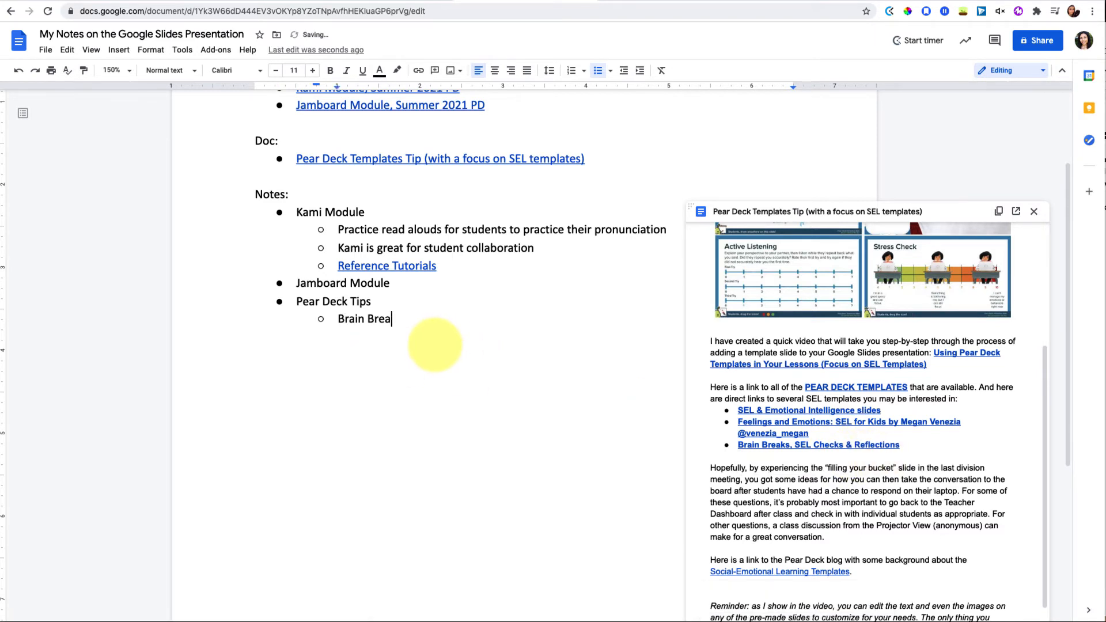
{"action": "key", "text": "shift+Home"}
{"action": "key", "text": "ctrl+k"}
{"action": "key", "text": "ctrl+v"}
{"action": "key", "text": "Return"}
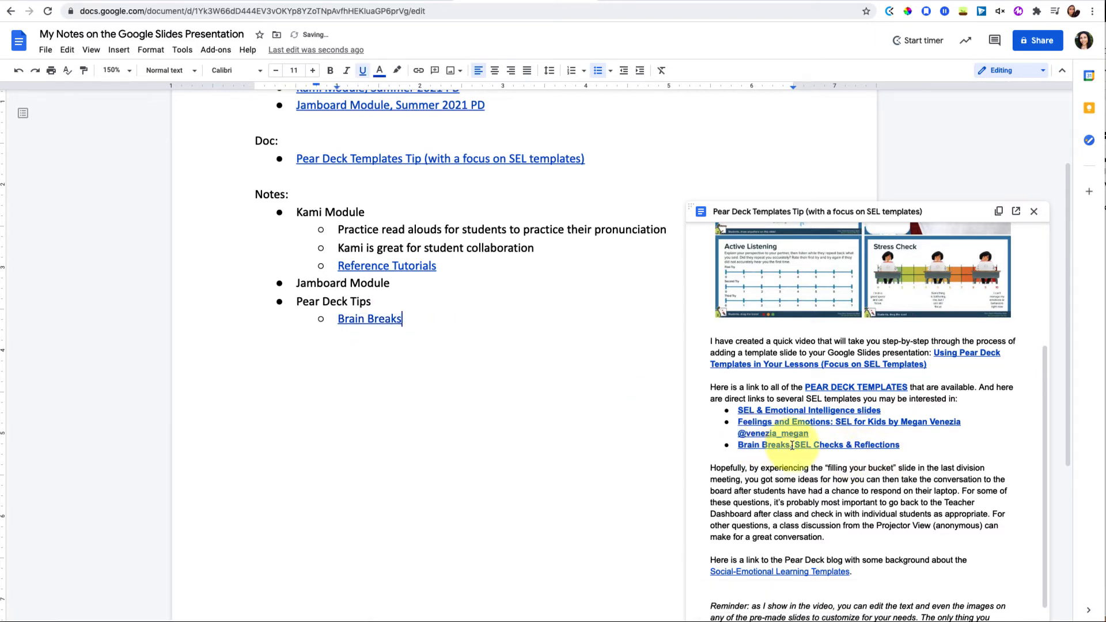
Paste the Feelings and Emotions SEL template slides link beneath and replace it with its title
{"action": "mouse_move", "coordinate": [806, 443]}
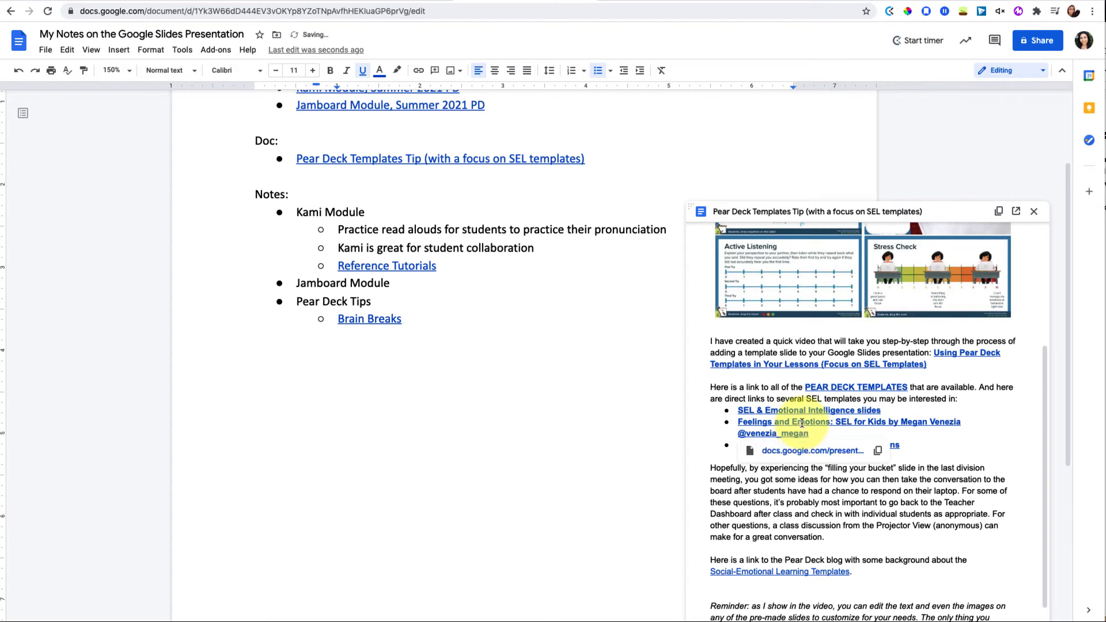
{"action": "left_click", "coordinate": [878, 452]}
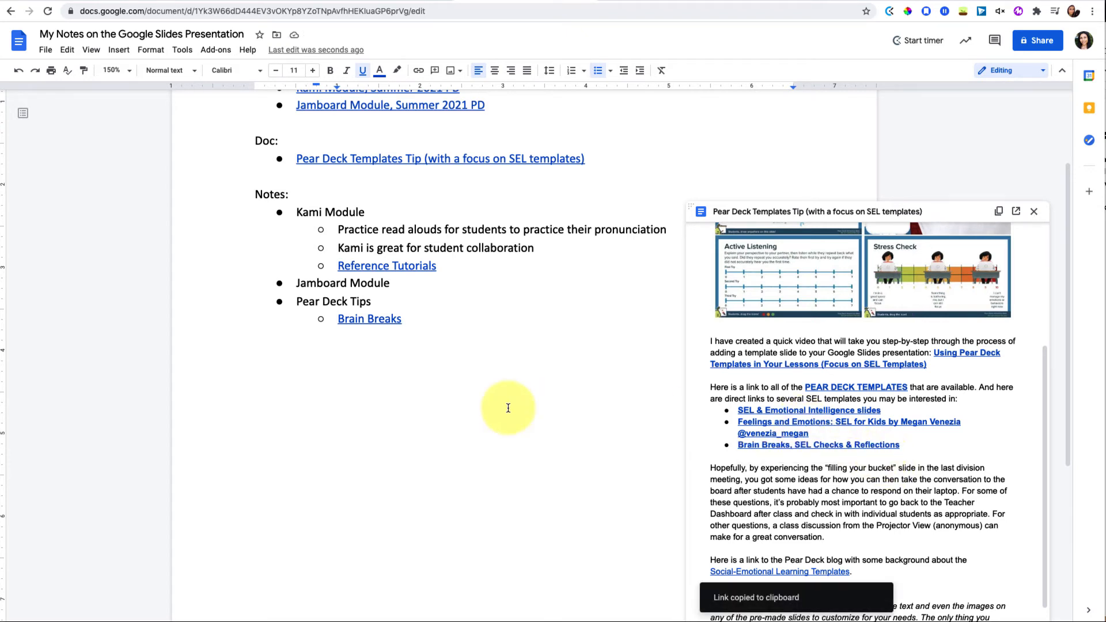
{"action": "key", "text": "Return"}
{"action": "key", "text": "ctrl+v"}
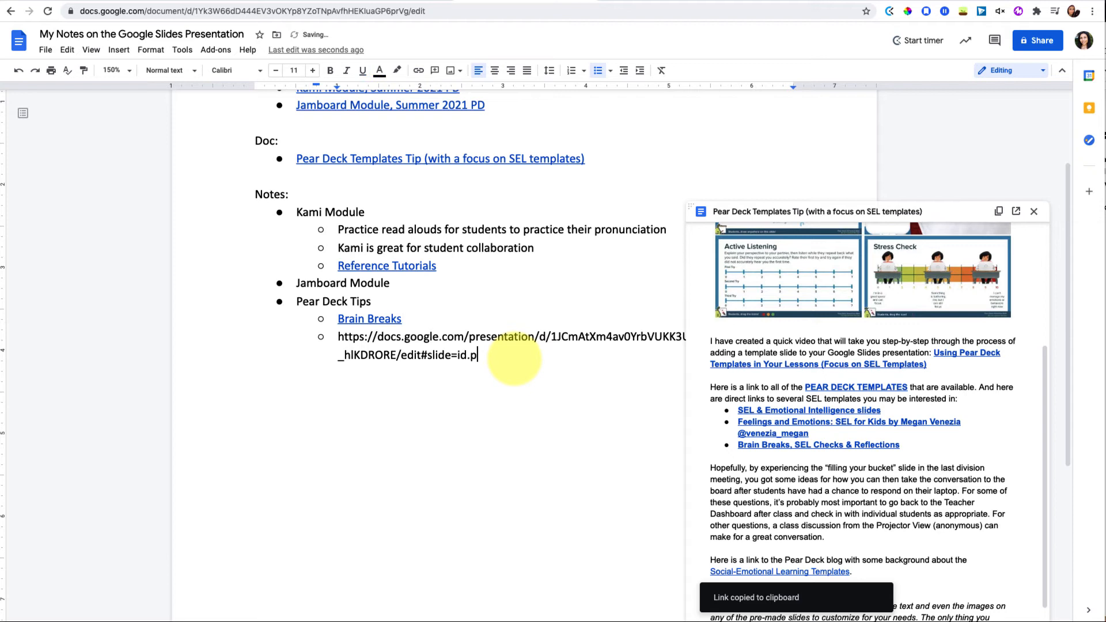
{"action": "key", "text": "Return"}
{"action": "mouse_move", "coordinate": [464, 337]}
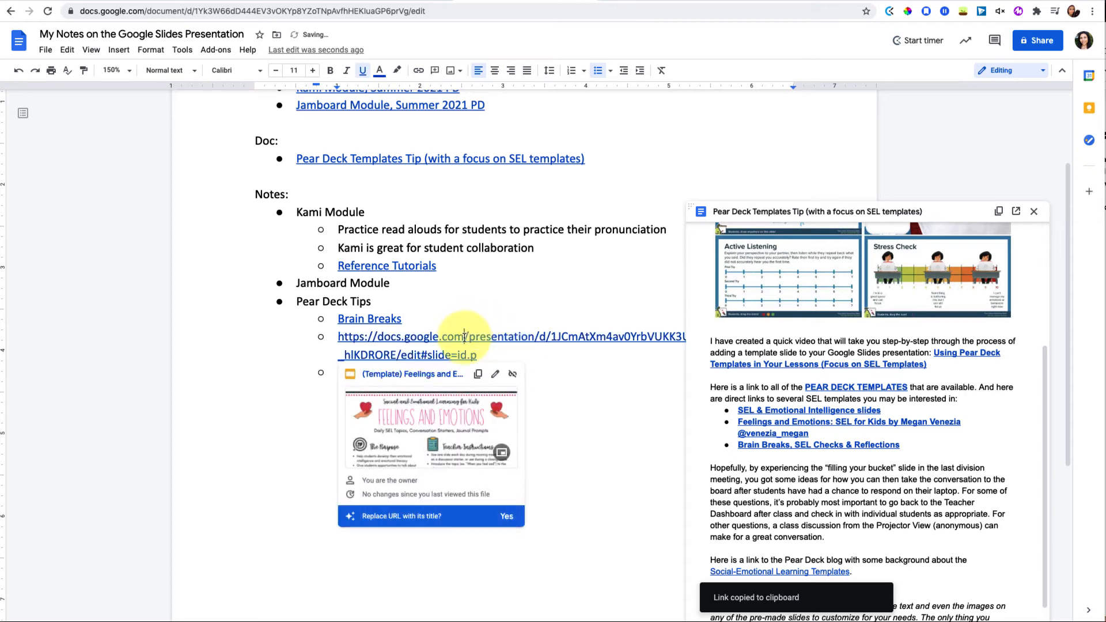
{"action": "left_click", "coordinate": [506, 516]}
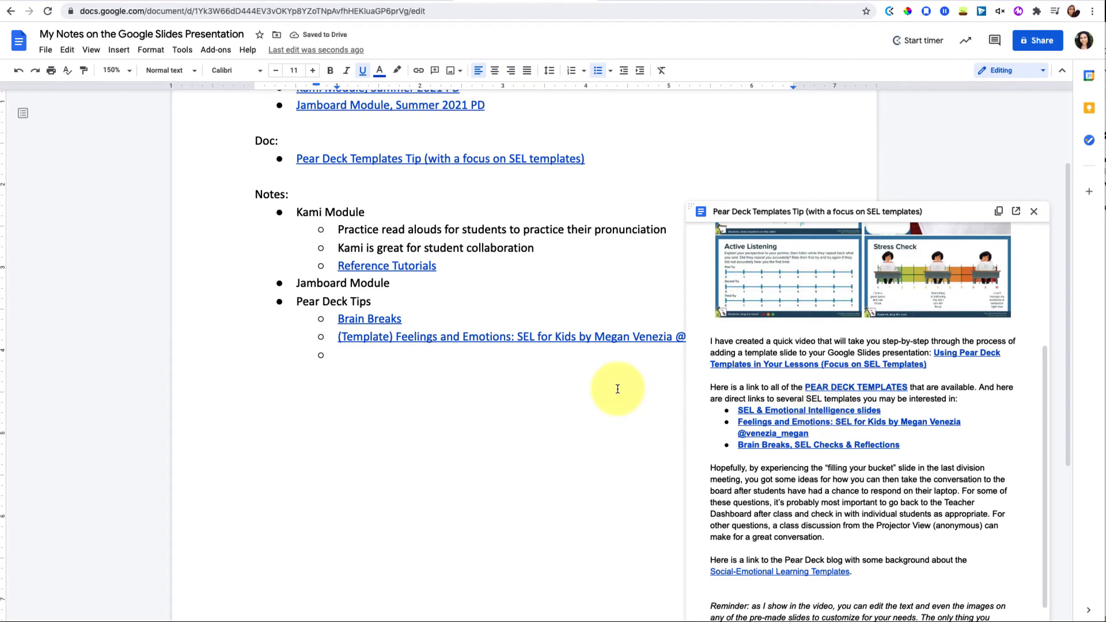
{"action": "scroll", "coordinate": [617, 387], "scroll_direction": "down", "scroll_amount": 2}
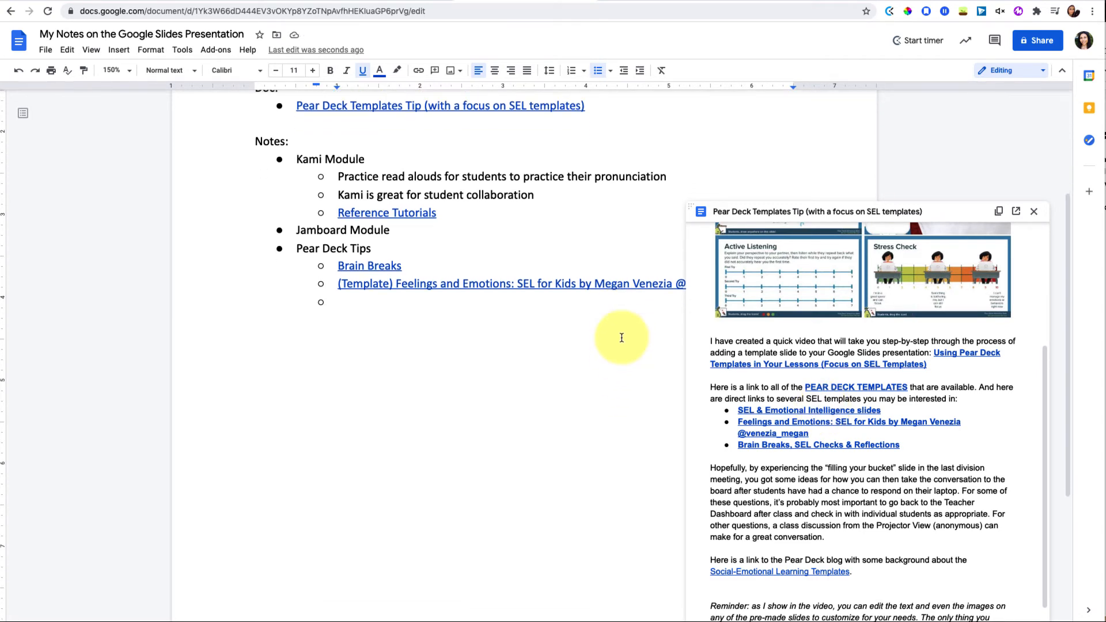
{"action": "scroll", "coordinate": [621, 338], "scroll_direction": "up", "scroll_amount": 5}
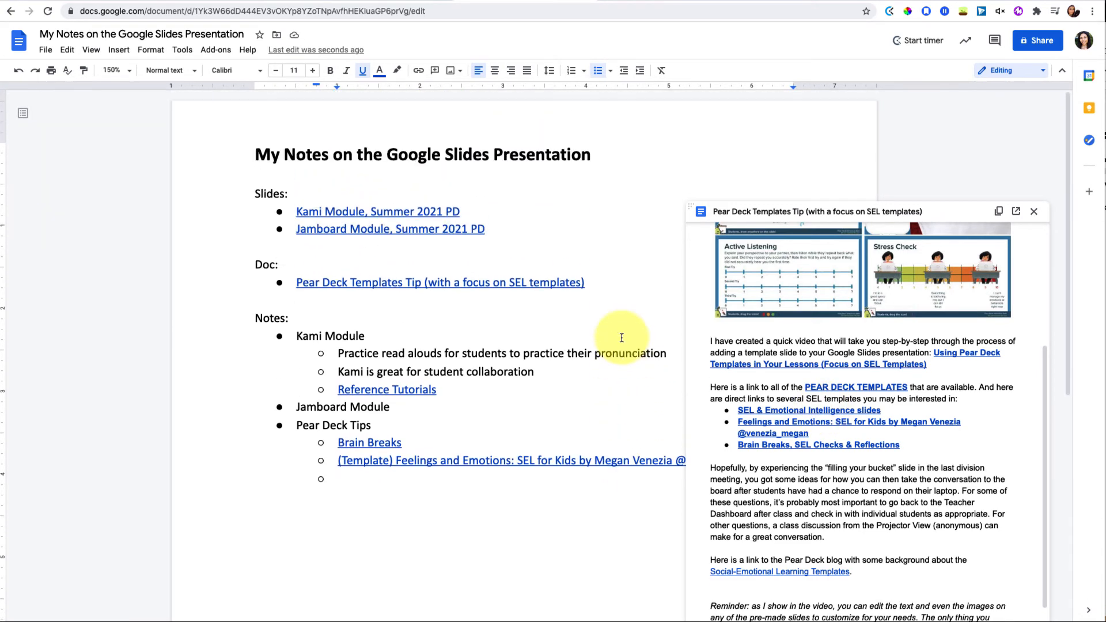
{"action": "scroll", "coordinate": [573, 416], "scroll_direction": "down", "scroll_amount": 5}
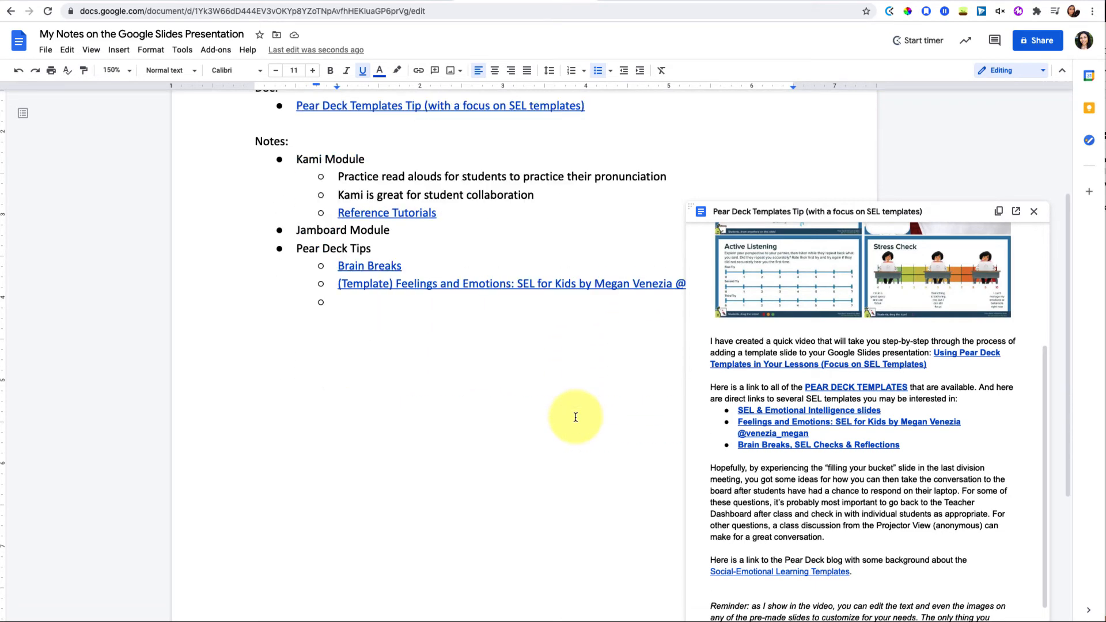
{"action": "scroll", "coordinate": [575, 417], "scroll_direction": "up", "scroll_amount": 5}
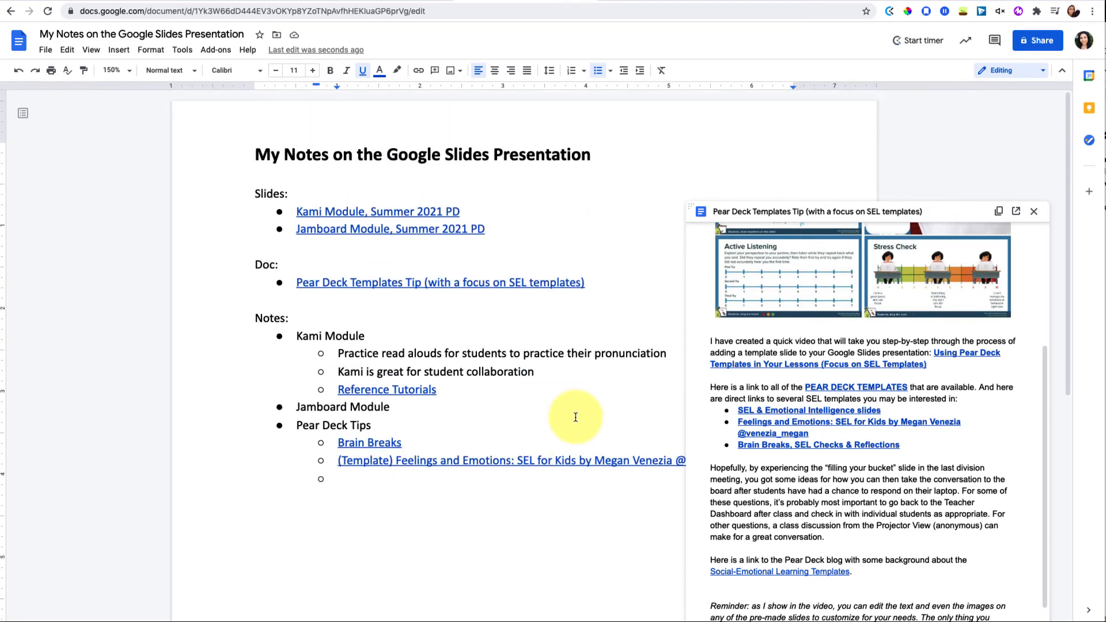
Close the Pear Deck Templates Tip preview and check the Slides, Doc and Jamboard links
{"action": "left_click", "coordinate": [1034, 212]}
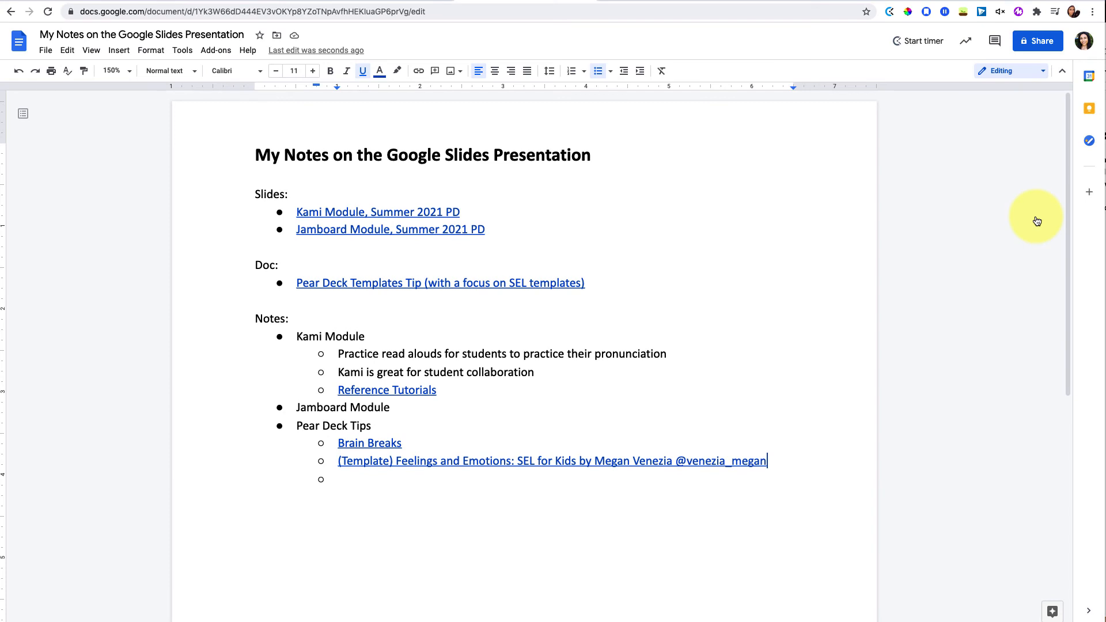
{"action": "left_click_drag", "start_coordinate": [254, 195], "coordinate": [289, 195]}
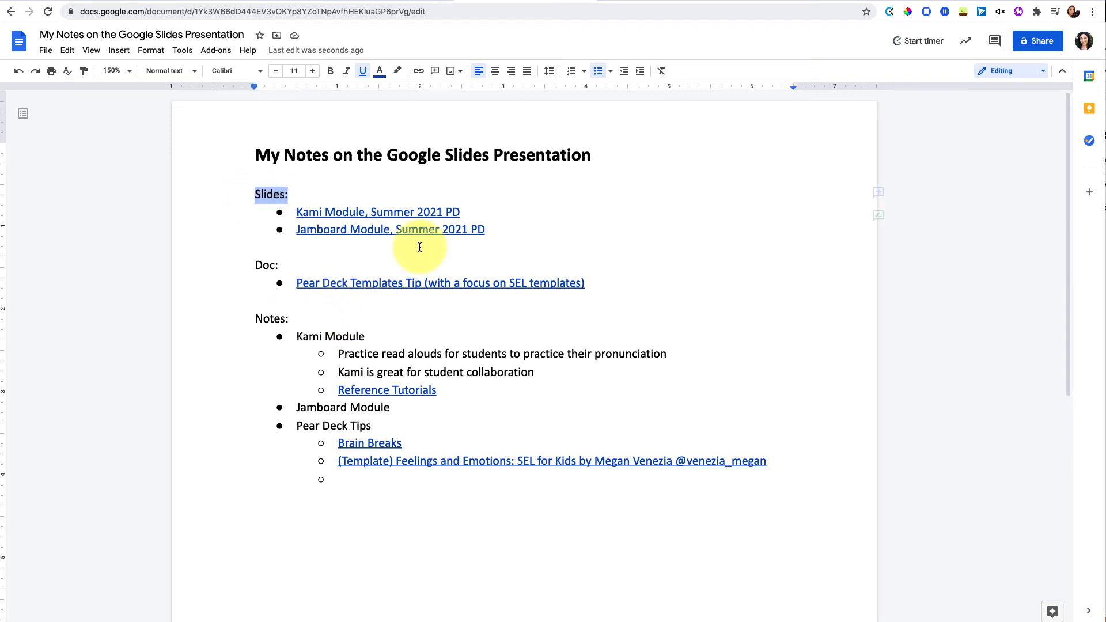
{"action": "left_click_drag", "start_coordinate": [420, 248], "coordinate": [598, 296]}
{"action": "left_click", "coordinate": [598, 298]}
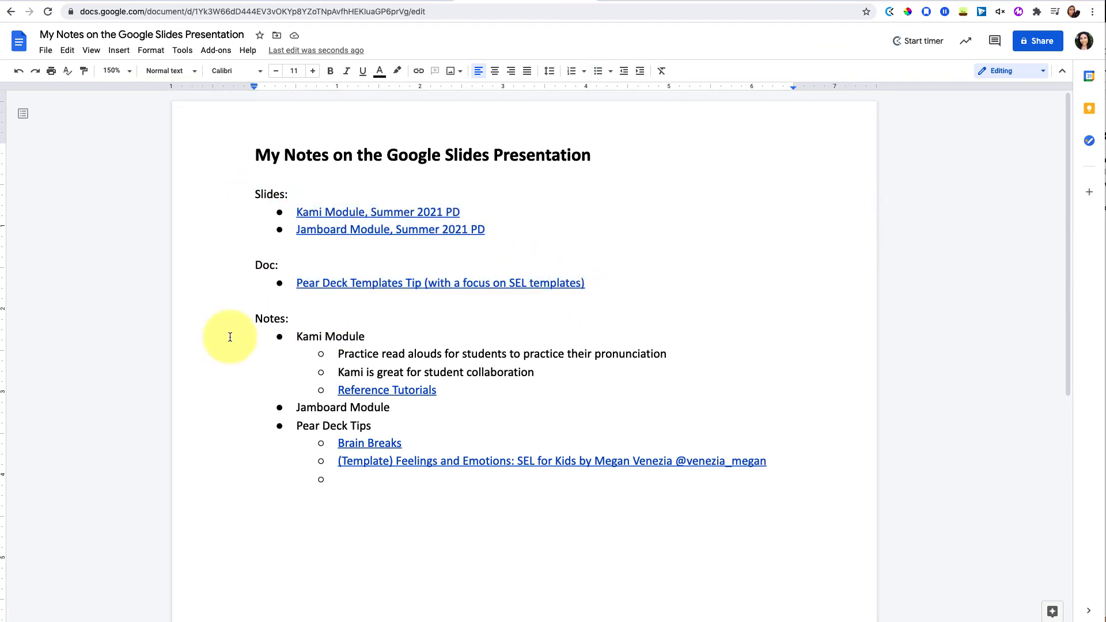
{"action": "left_click", "coordinate": [299, 229]}
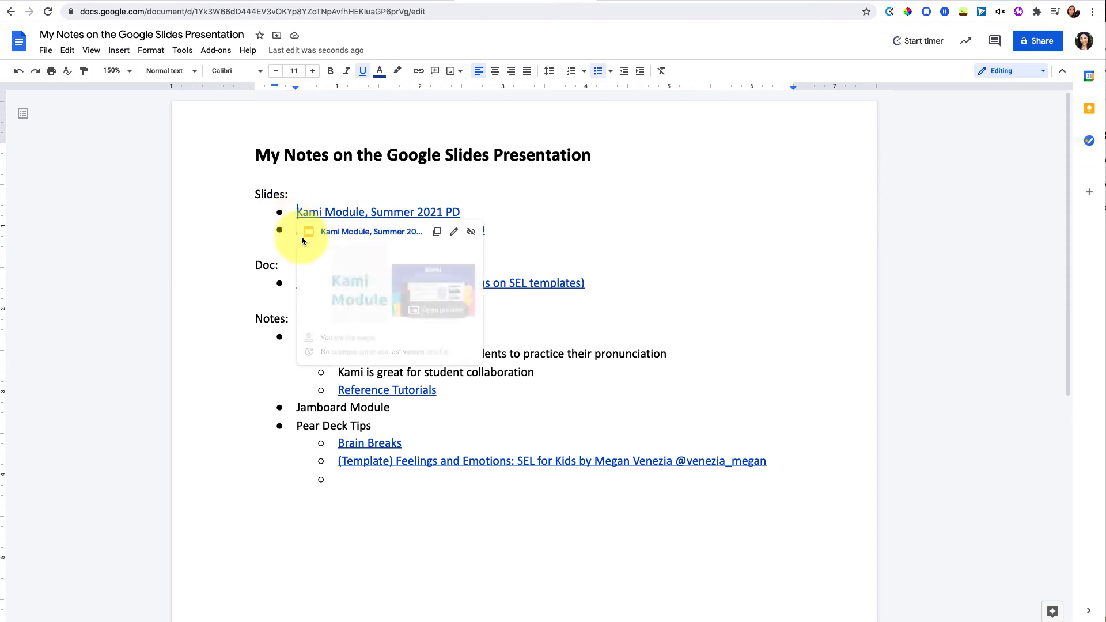
{"action": "left_click", "coordinate": [497, 254]}
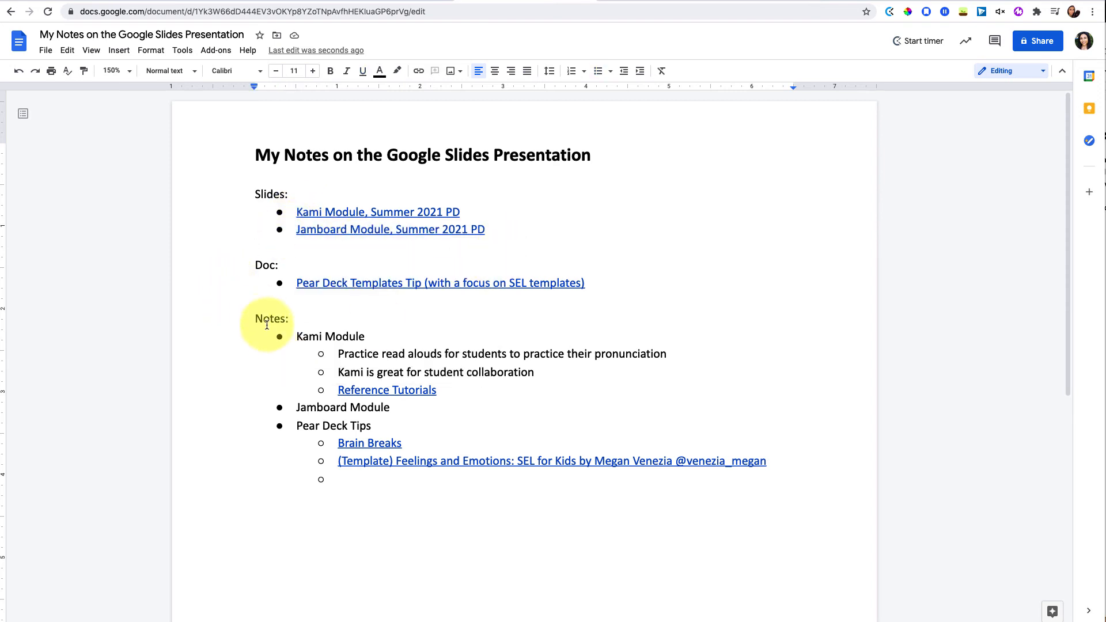
Delete the bulleted notes and share the document link with anyone at Bullis School
{"action": "left_click_drag", "start_coordinate": [297, 337], "coordinate": [329, 529]}
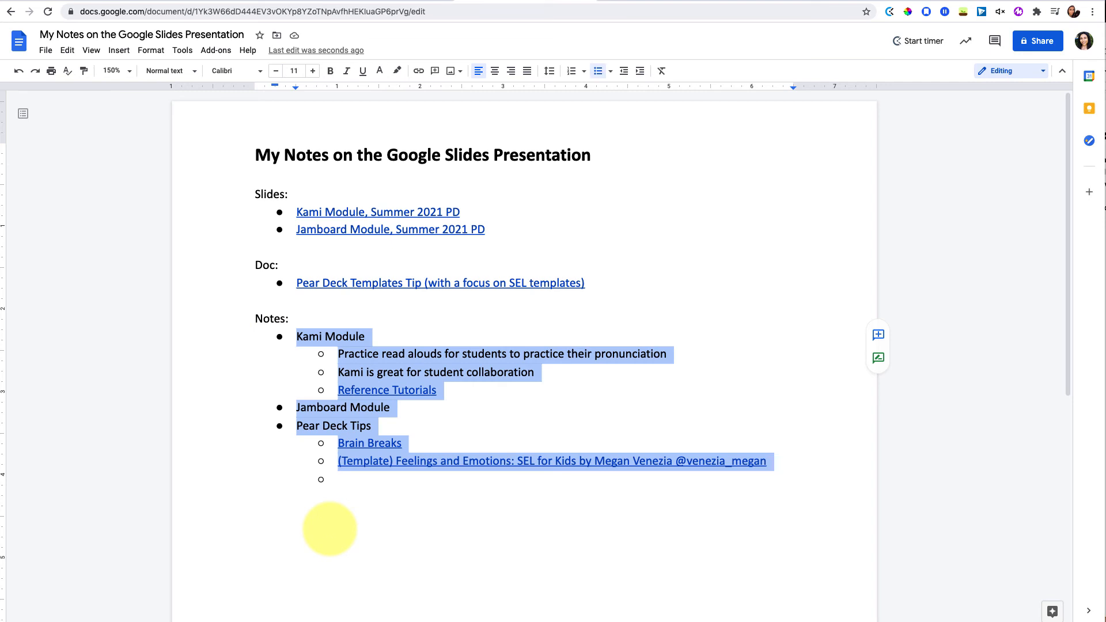
{"action": "key", "text": "BackSpace"}
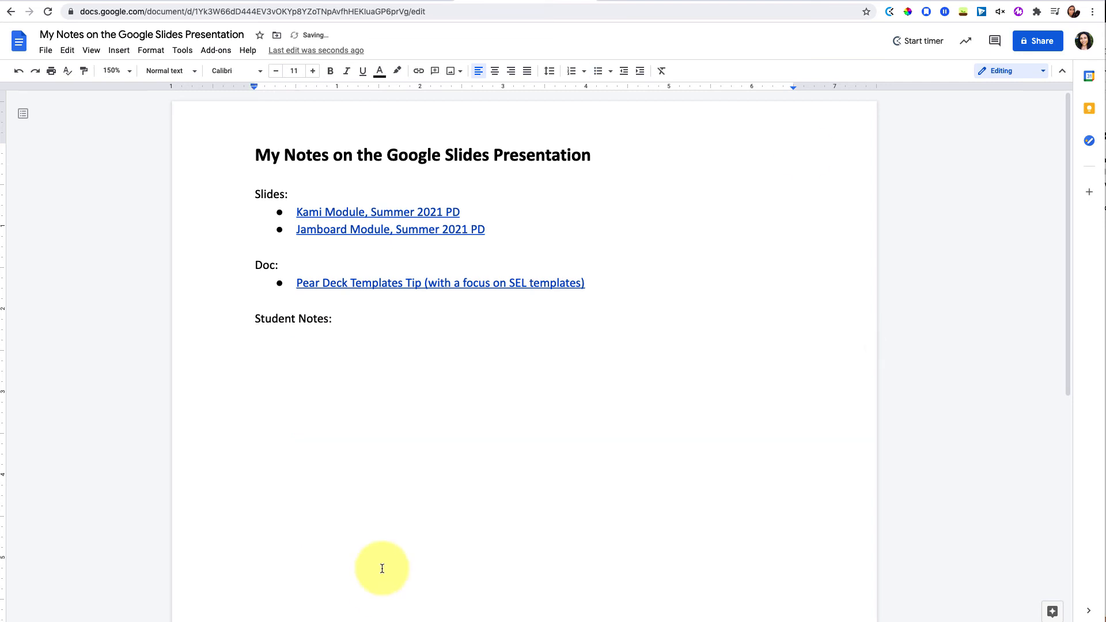
{"action": "left_click", "coordinate": [1020, 44]}
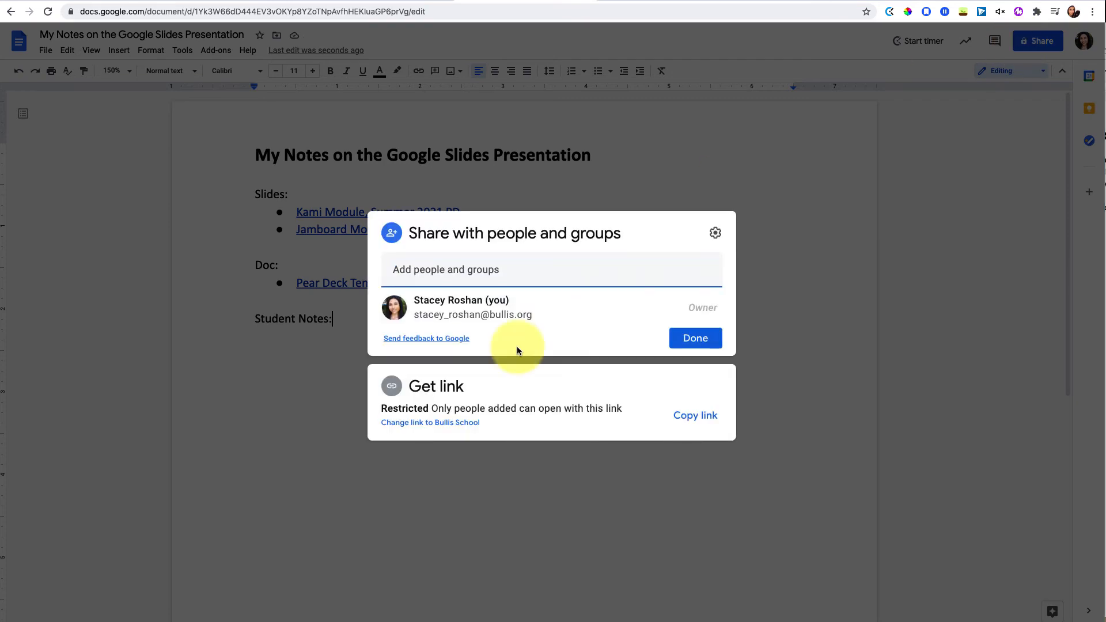
{"action": "left_click", "coordinate": [431, 422]}
{"action": "left_click", "coordinate": [696, 415]}
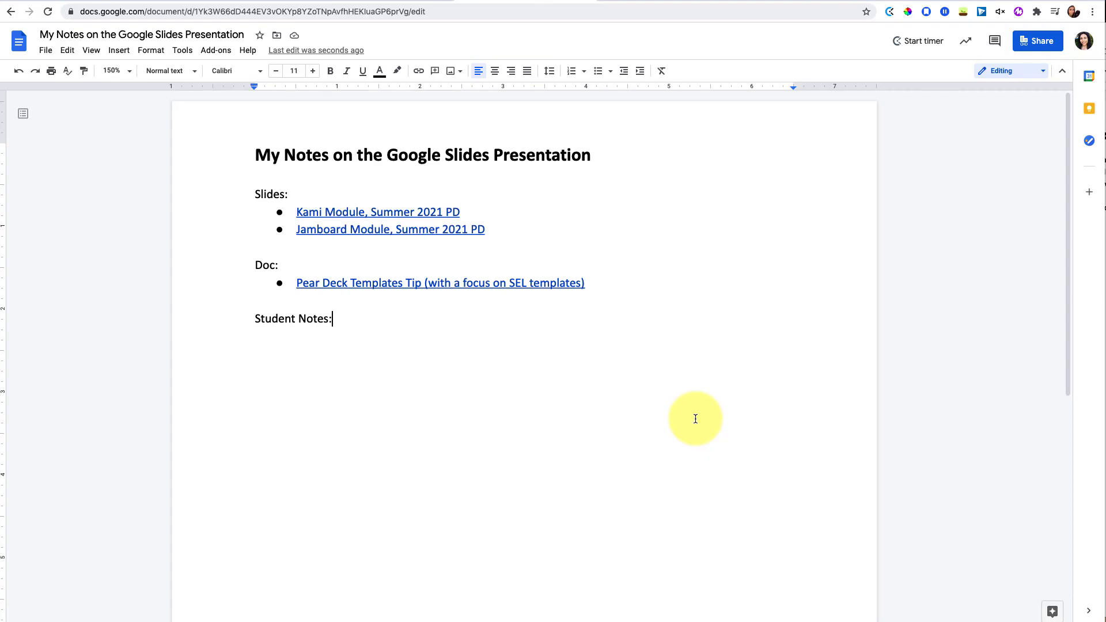
{"action": "left_click", "coordinate": [49, 52]}
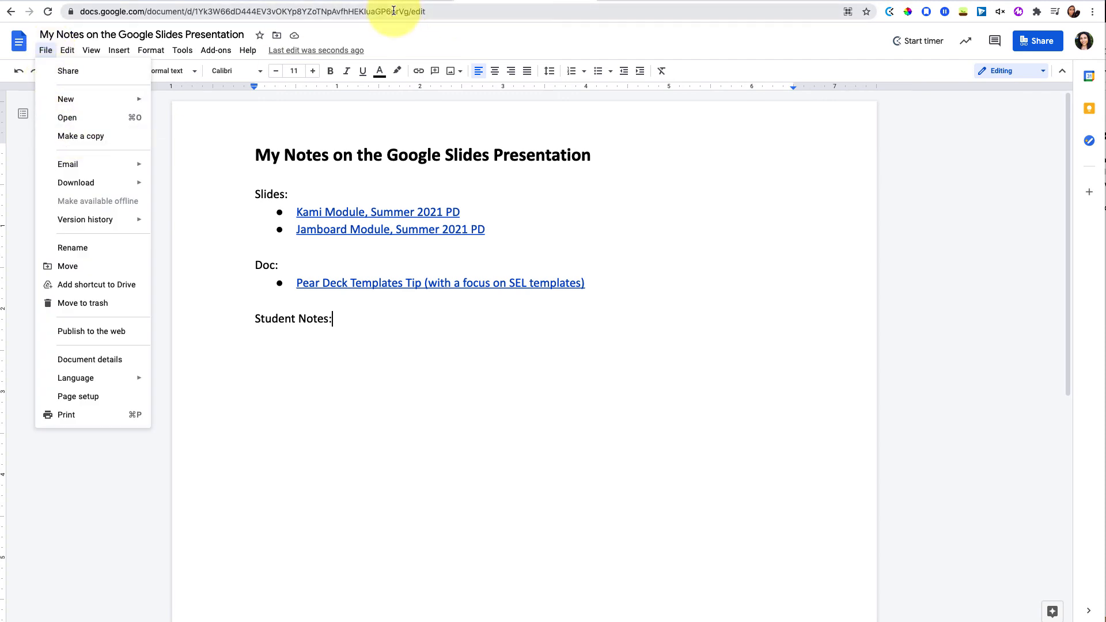
{"action": "left_click", "coordinate": [431, 12]}
{"action": "double_click", "coordinate": [429, 12]}
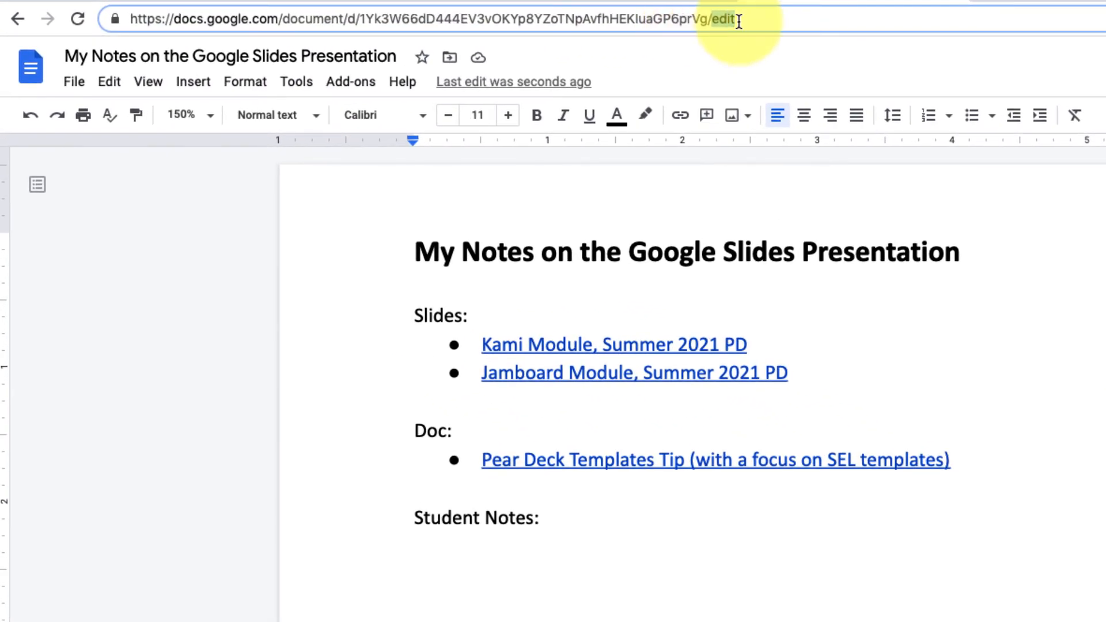
{"action": "key", "text": "BackSpace"}
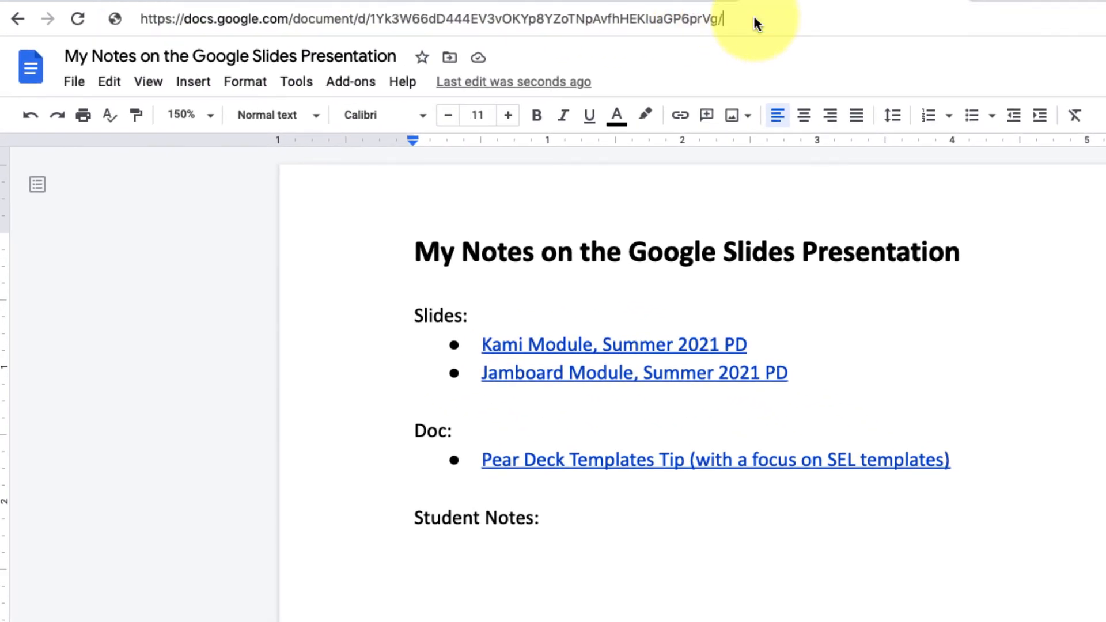
{"action": "type", "text": "copy"}
{"action": "key", "text": "Return"}
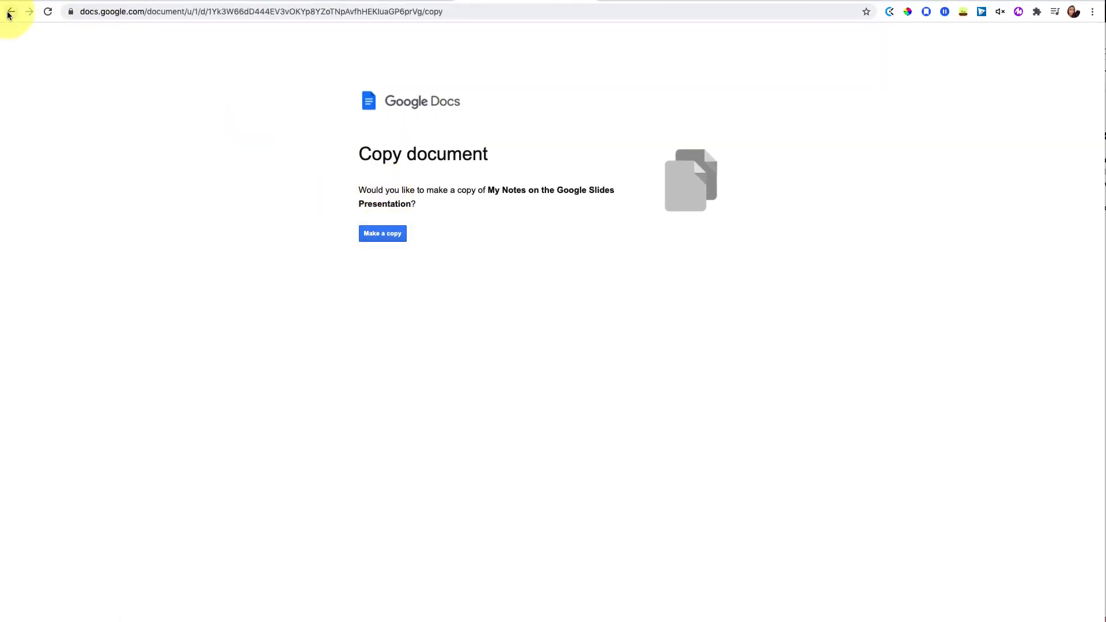
{"action": "left_click", "coordinate": [9, 12]}
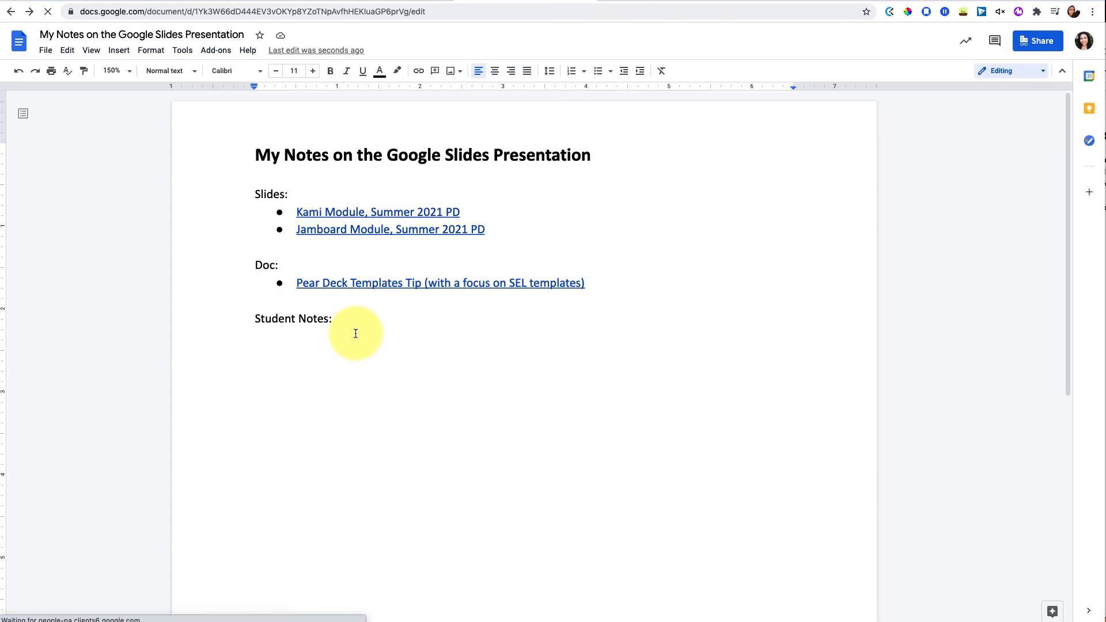
Preview the Kami Module link card, dismiss it, and return to the Student Notes heading
{"action": "scroll", "coordinate": [353, 338], "scroll_direction": "down", "scroll_amount": 1}
{"action": "left_click", "coordinate": [380, 197]}
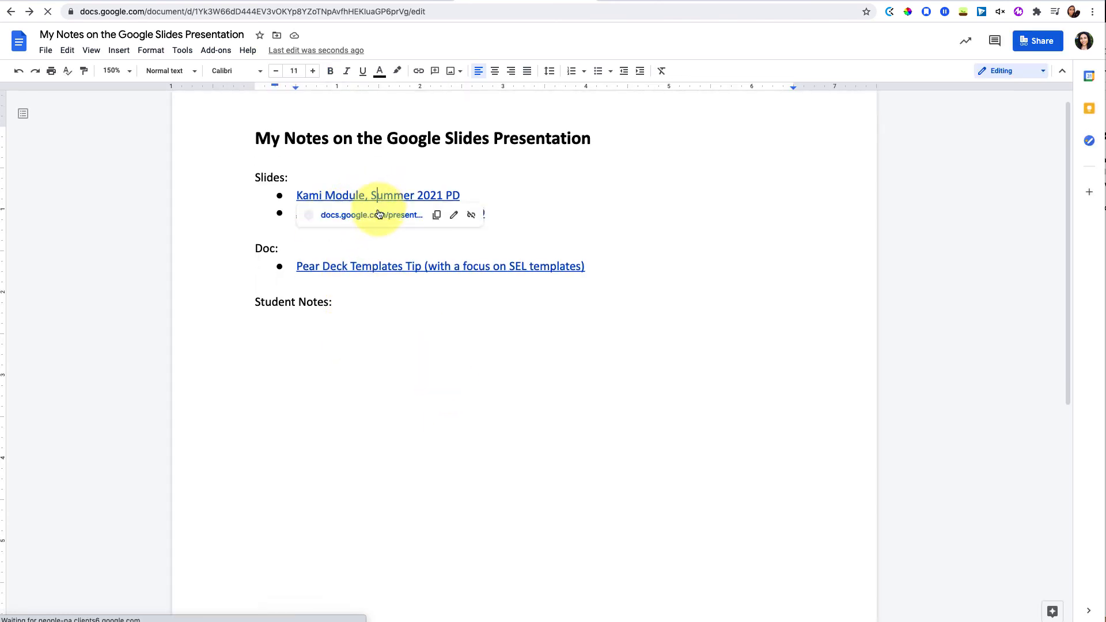
{"action": "left_click", "coordinate": [522, 217]}
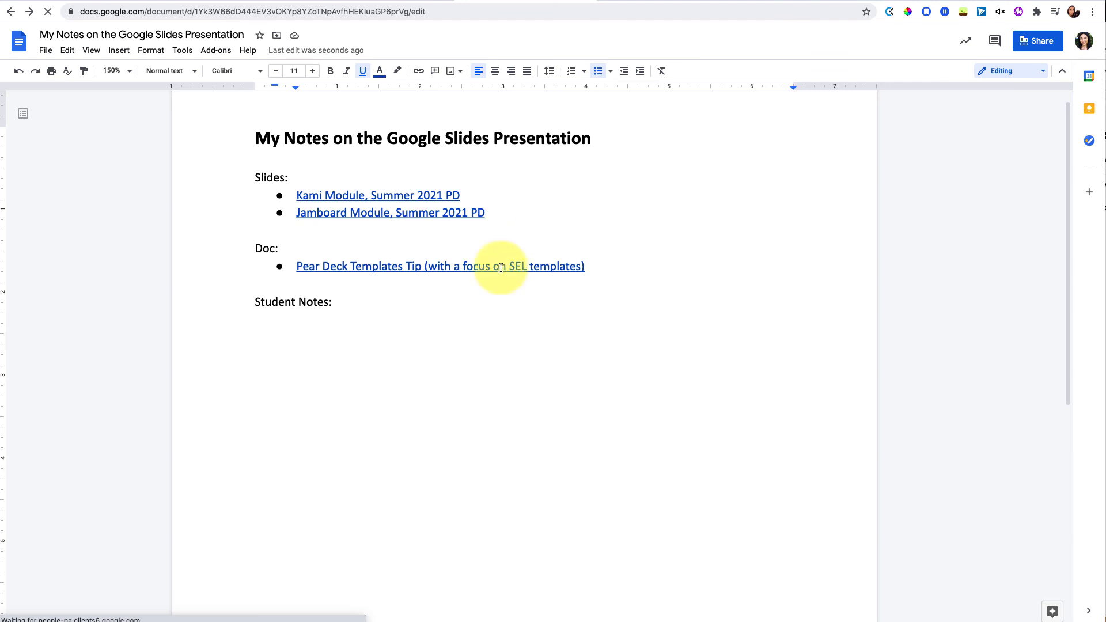
{"action": "left_click", "coordinate": [323, 337]}
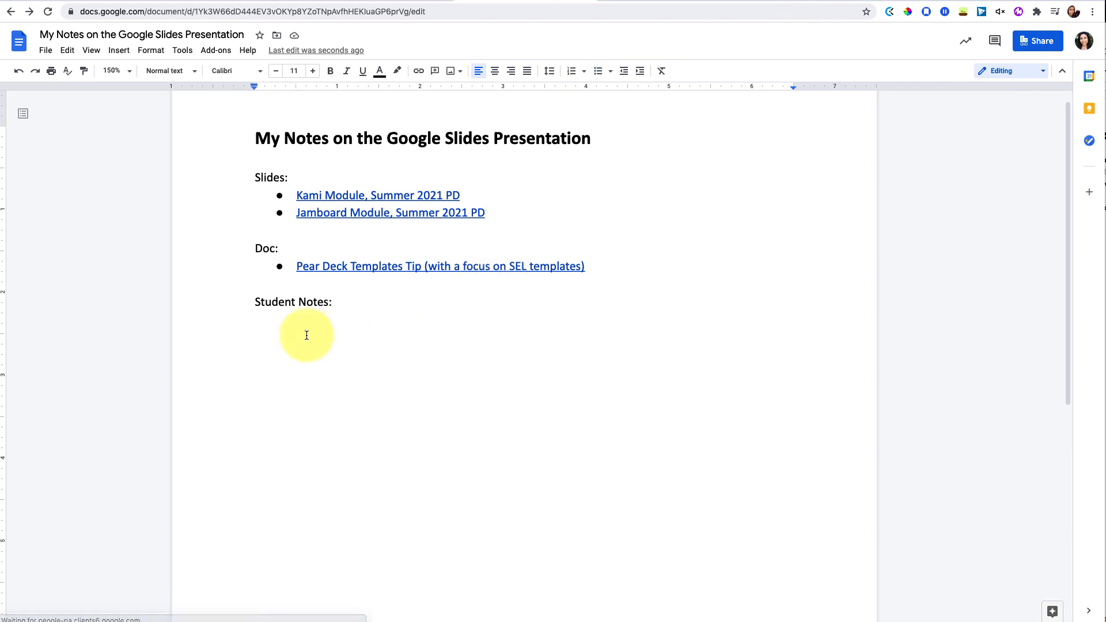
Open an enlarged side preview of the Pear Deck Templates Tip doc beside the notes
{"action": "left_click", "coordinate": [399, 268]}
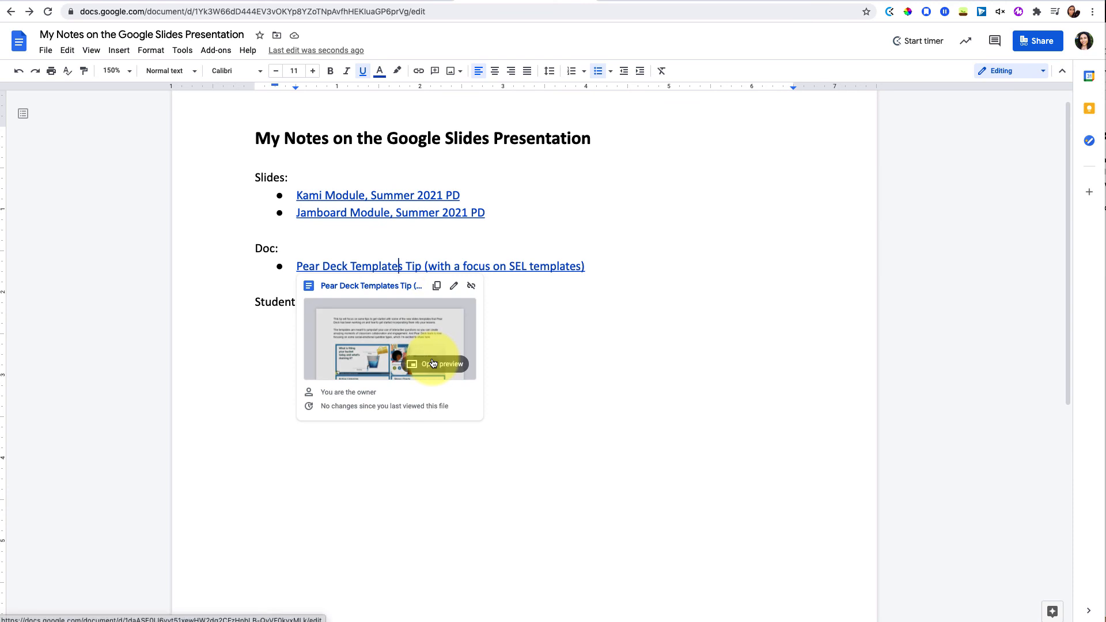
{"action": "left_click", "coordinate": [430, 363]}
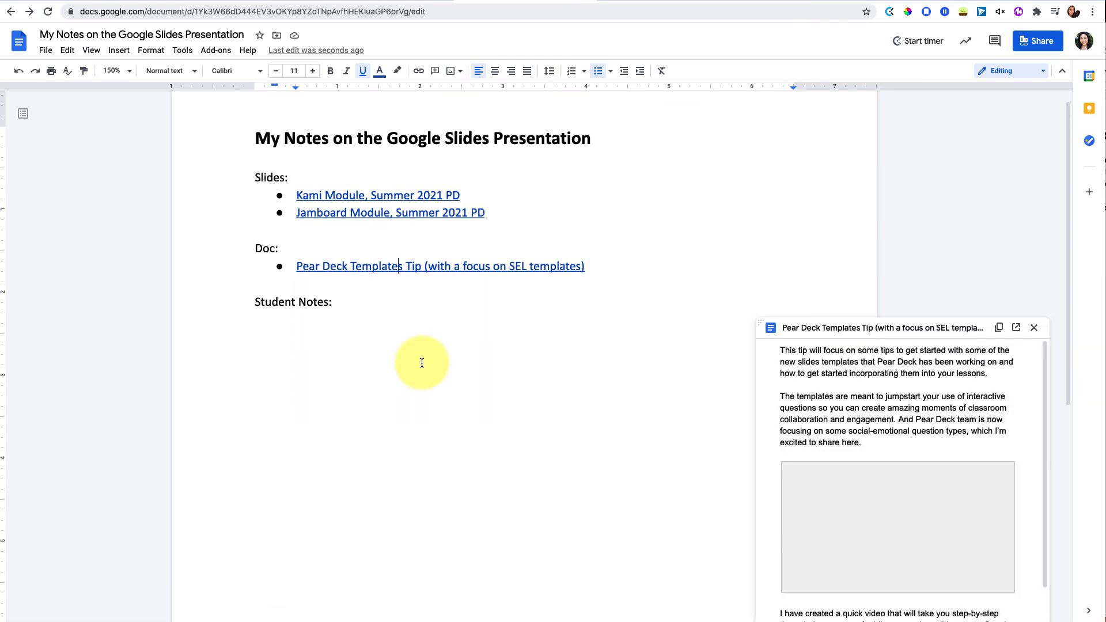
{"action": "left_click_drag", "start_coordinate": [761, 322], "coordinate": [625, 213]}
{"action": "scroll", "coordinate": [810, 461], "scroll_direction": "down", "scroll_amount": 3}
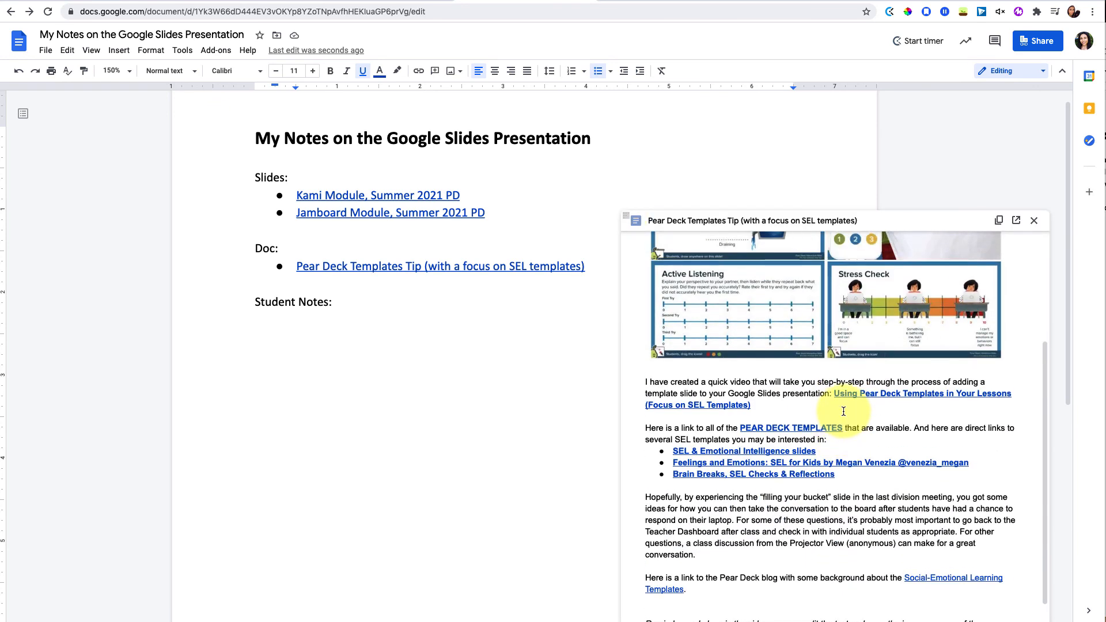
{"action": "left_click", "coordinate": [389, 355]}
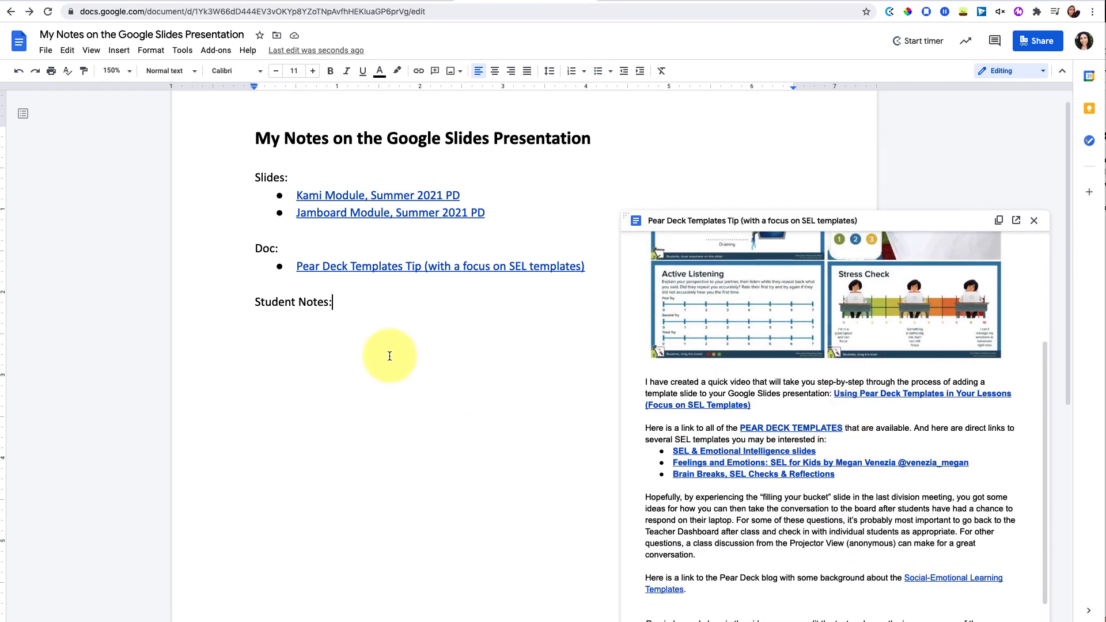